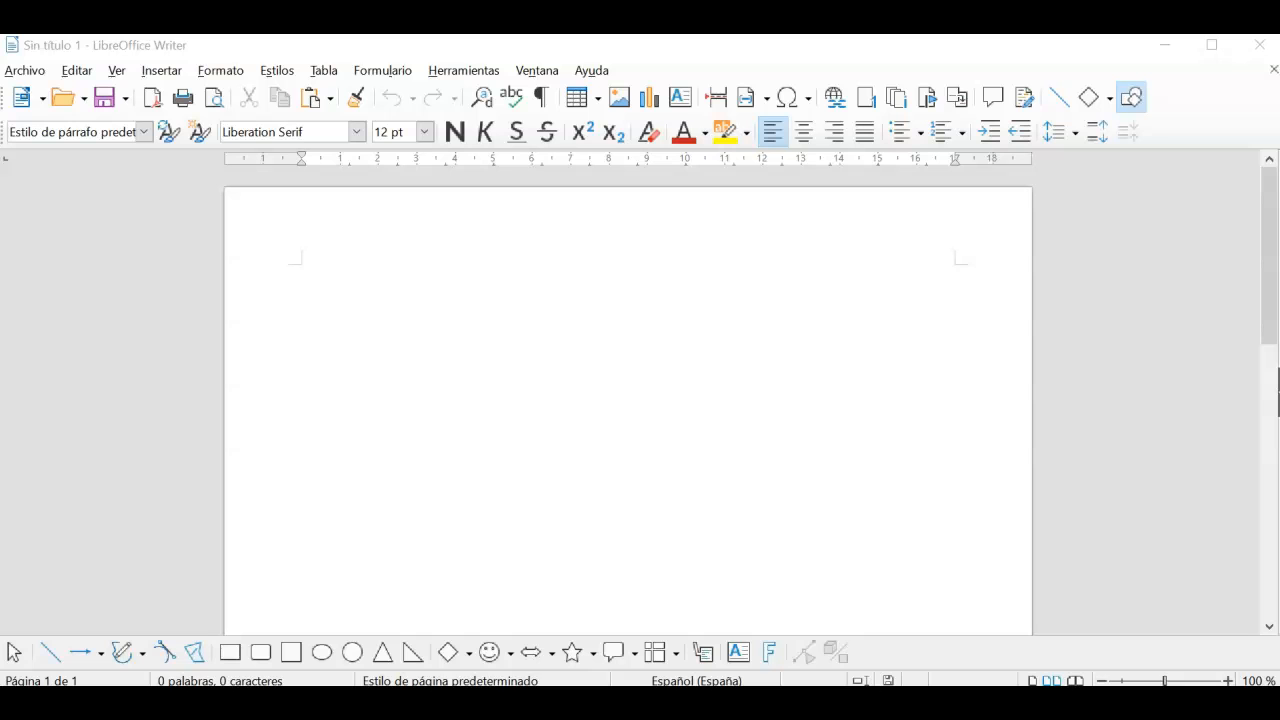
# Step: Open the document p16.odt from the writer folder in Documentos
pyautogui.click(22, 74)
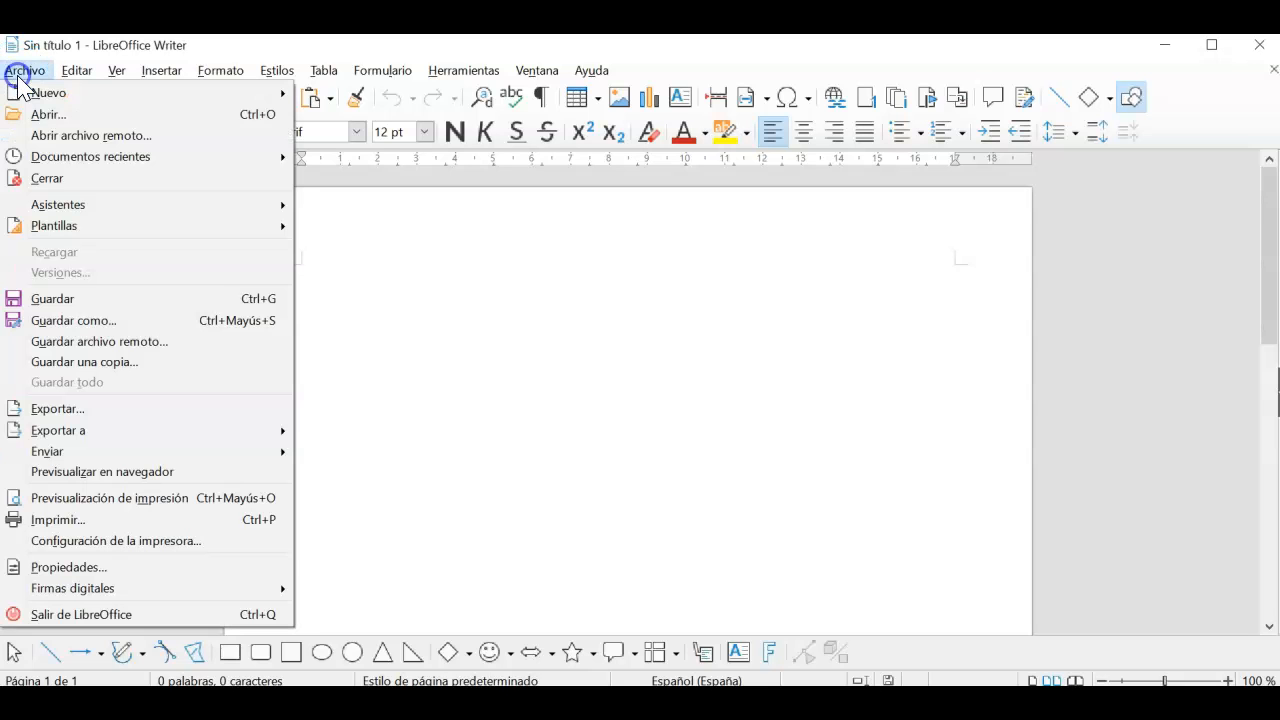
pyautogui.click(50, 115)
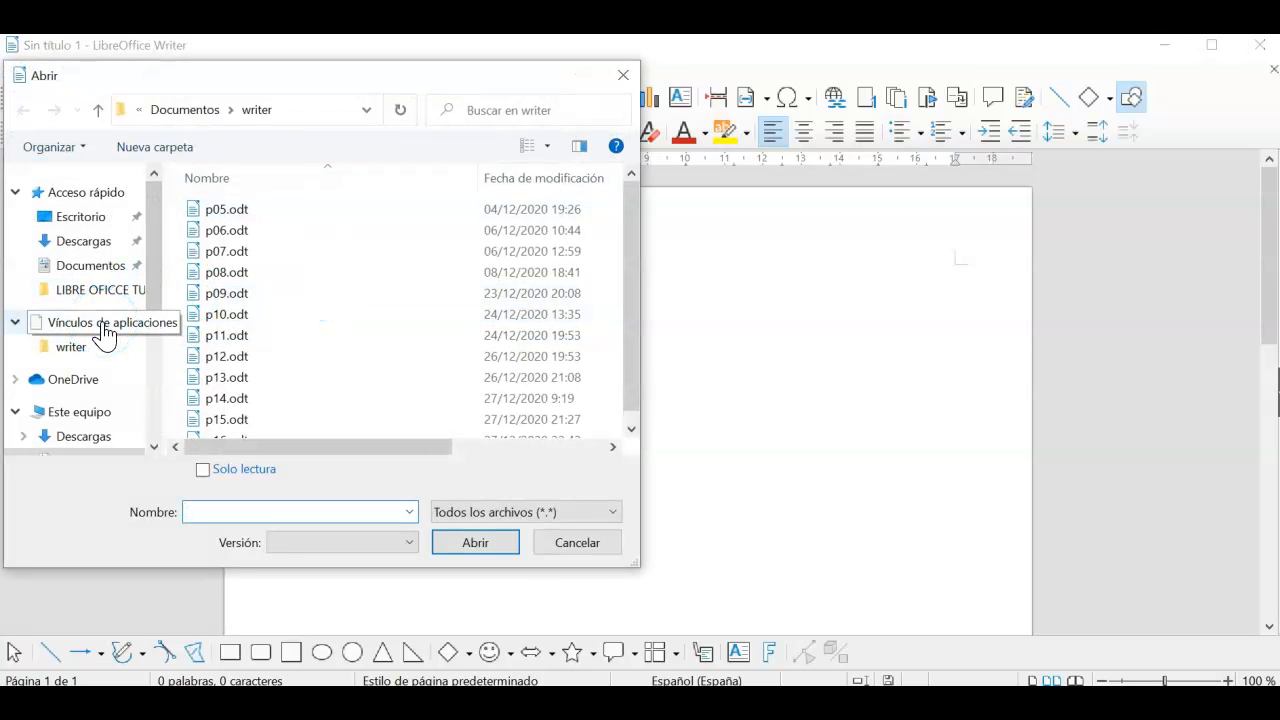
pyautogui.click(85, 265)
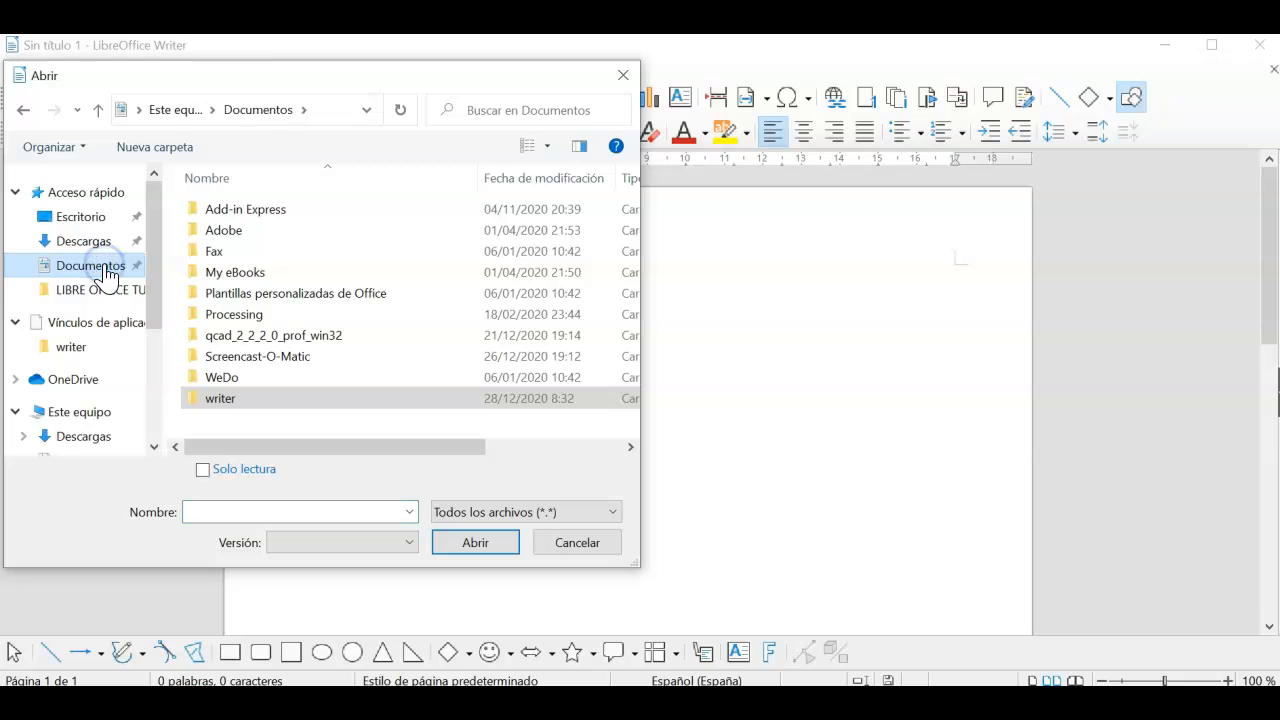
pyautogui.doubleClick(222, 397)
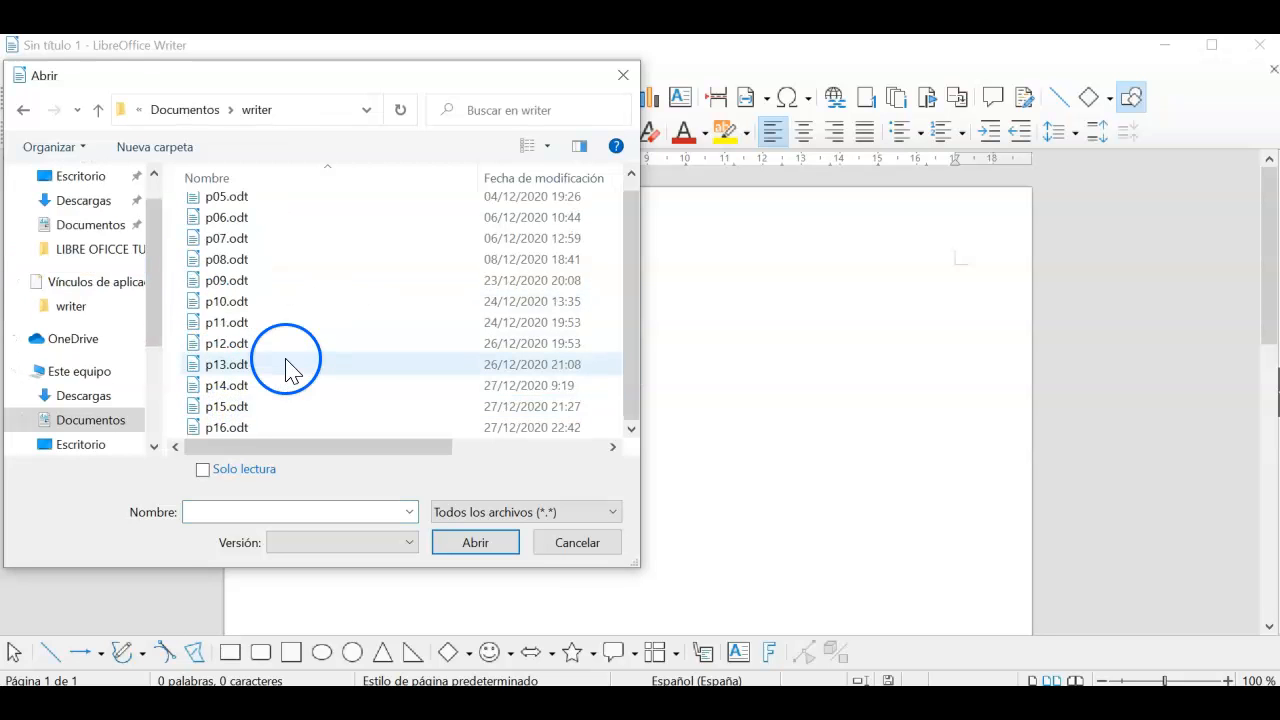
pyautogui.doubleClick(222, 427)
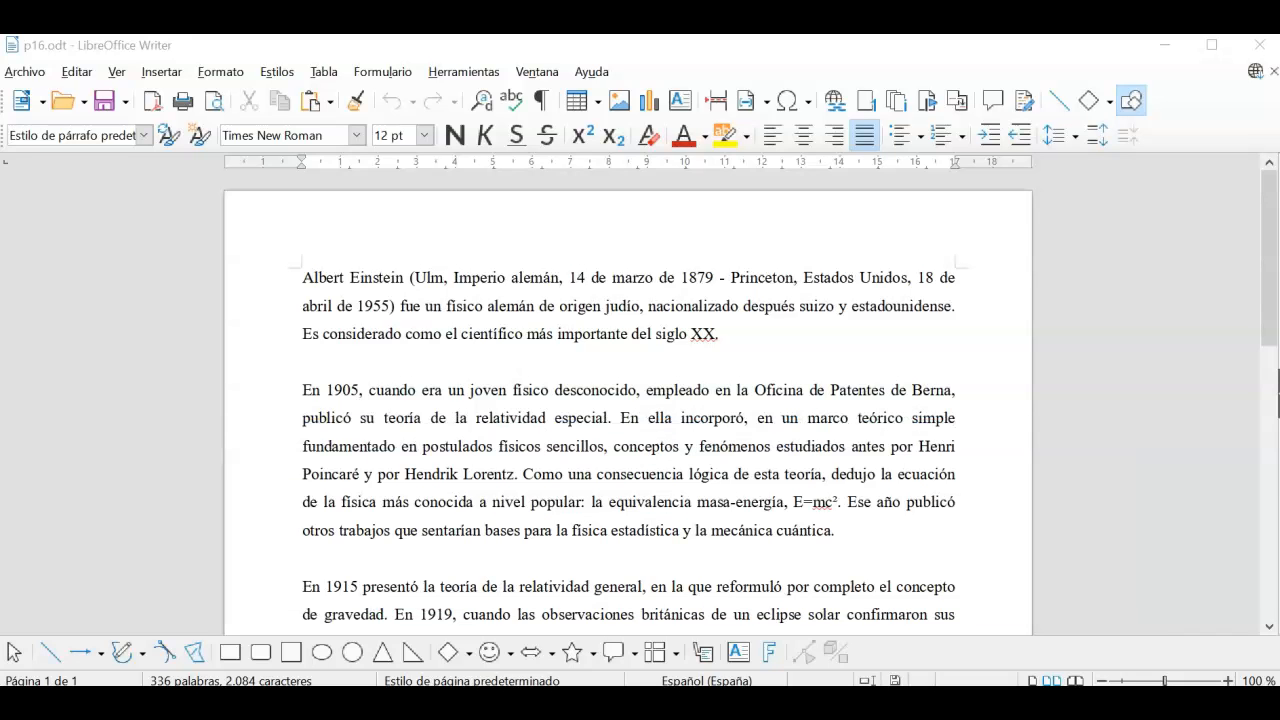
pyautogui.click(117, 73)
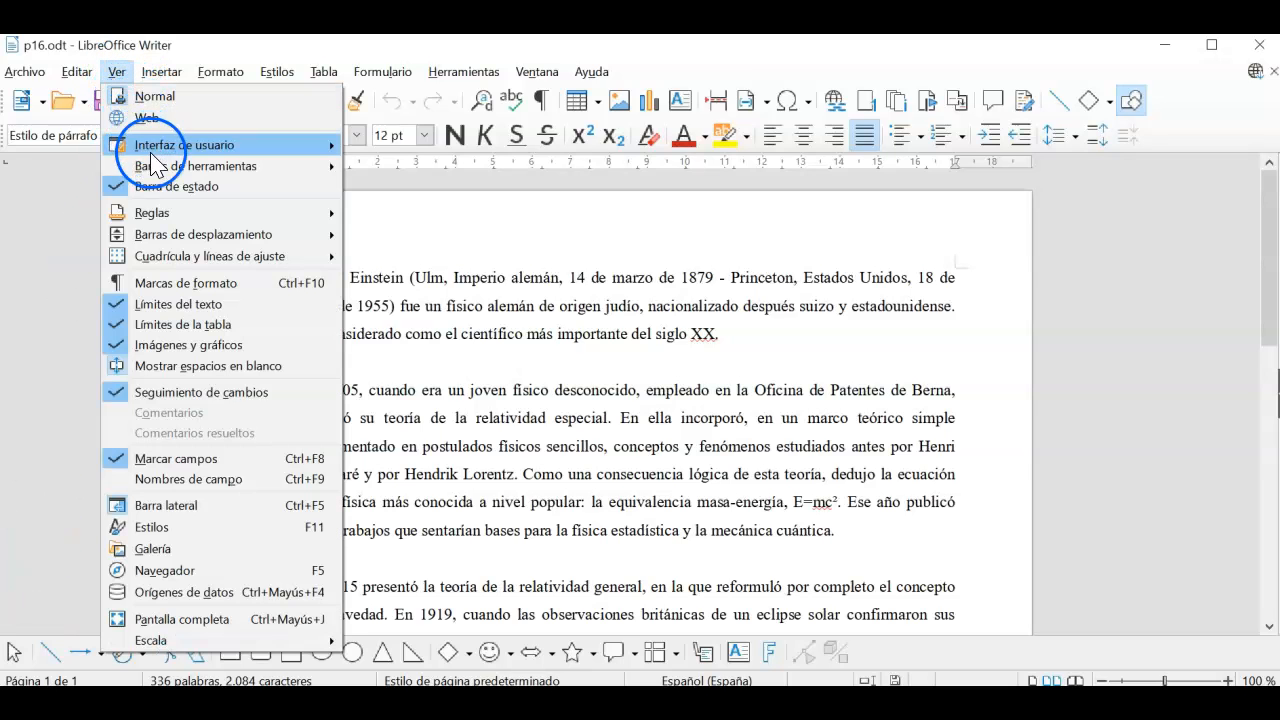
pyautogui.moveTo(157, 170)
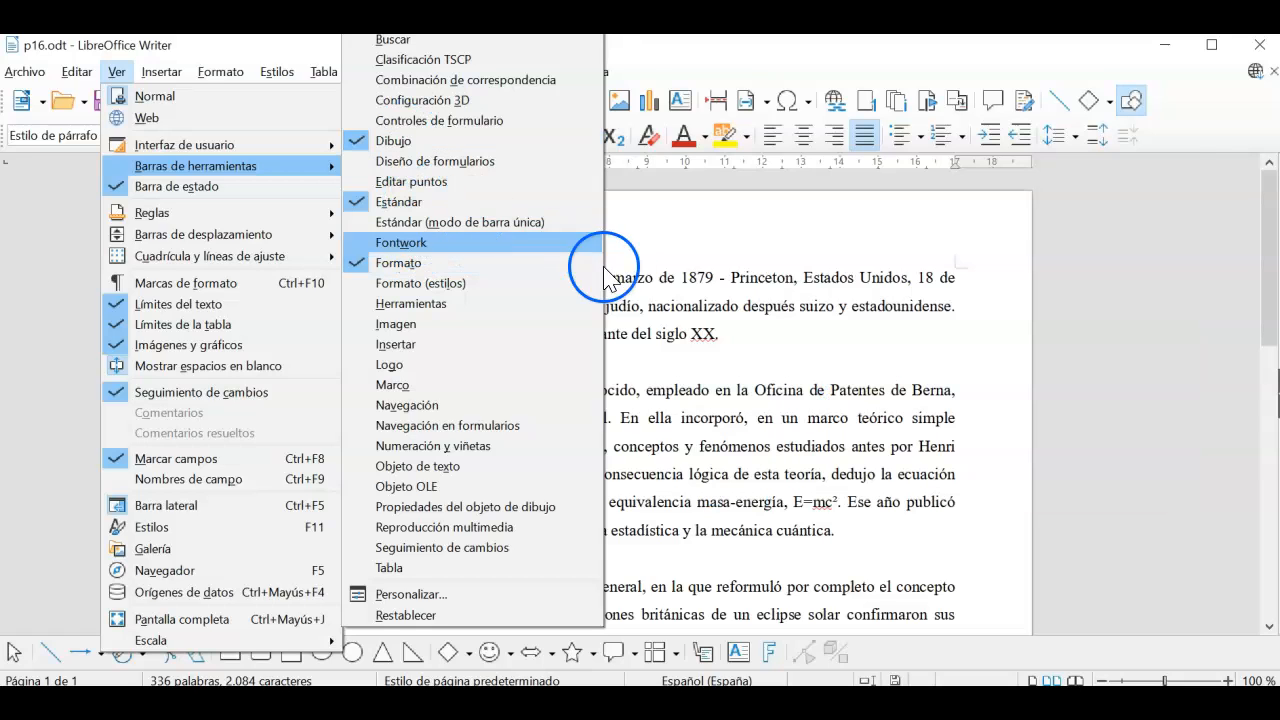
pyautogui.click(778, 274)
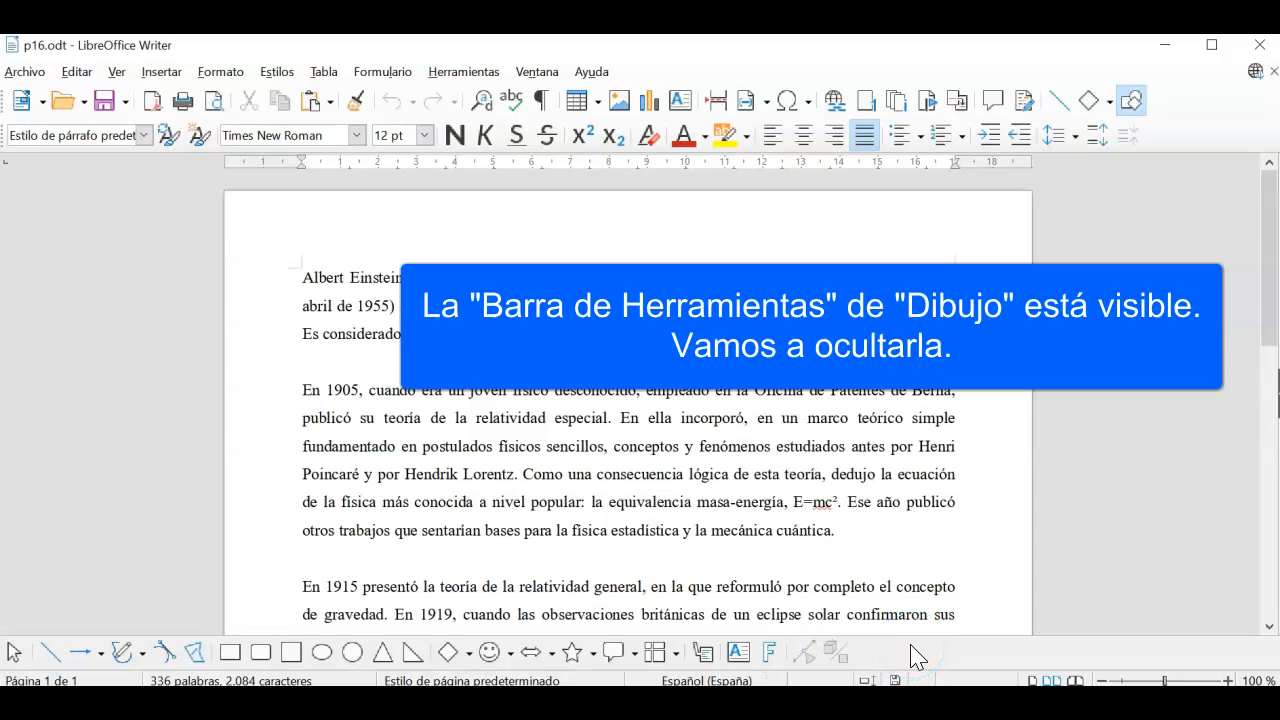
# Step: Hide the Dibujo toolbar and make it visible again
pyautogui.click(117, 72)
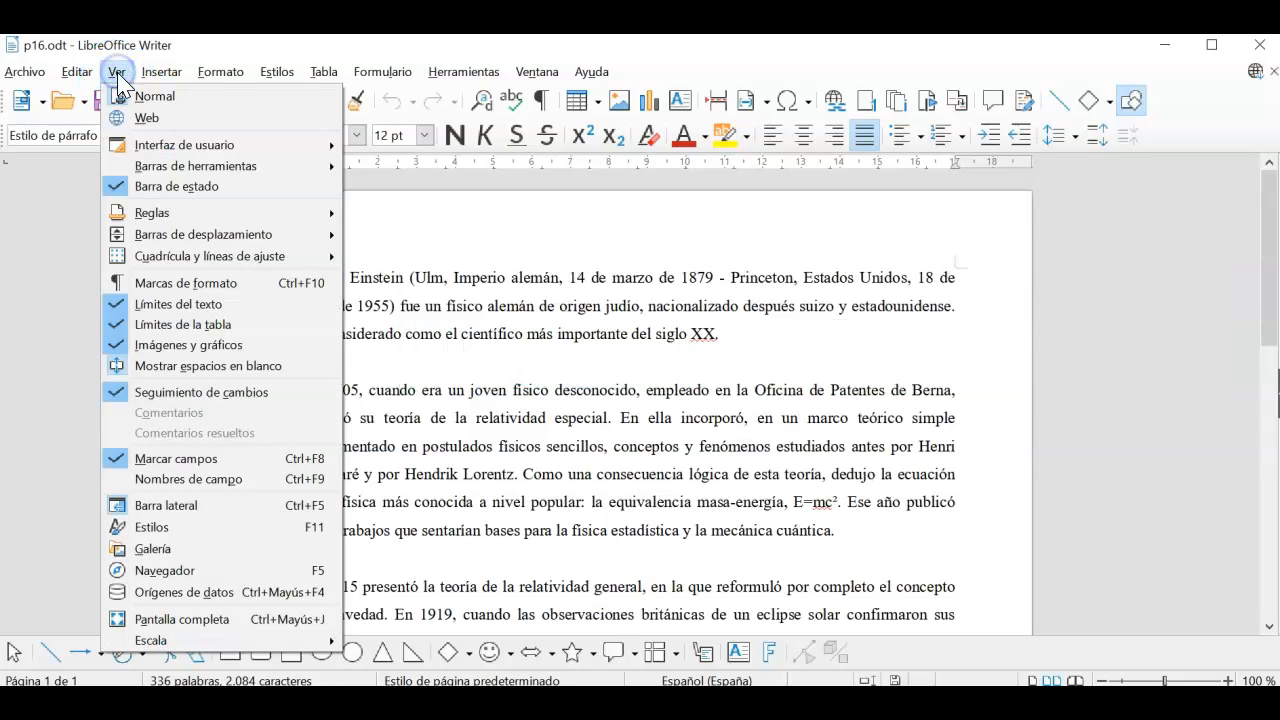
pyautogui.click(311, 166)
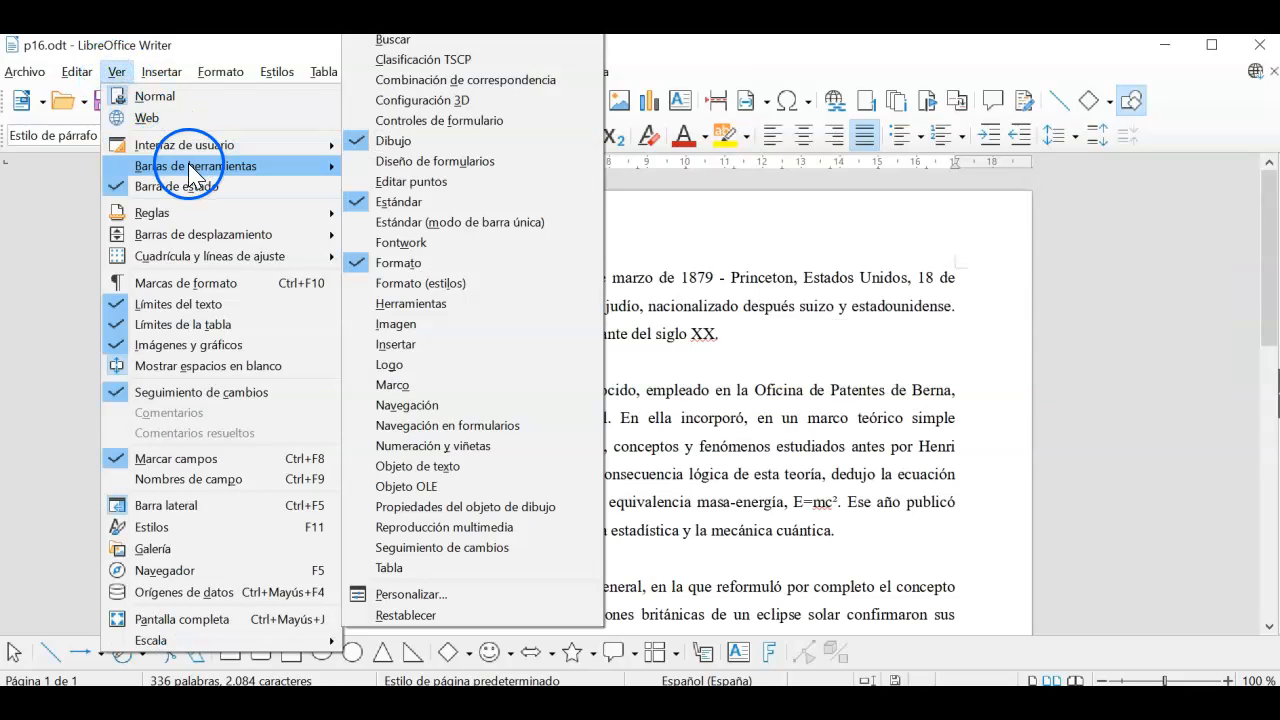
pyautogui.click(362, 141)
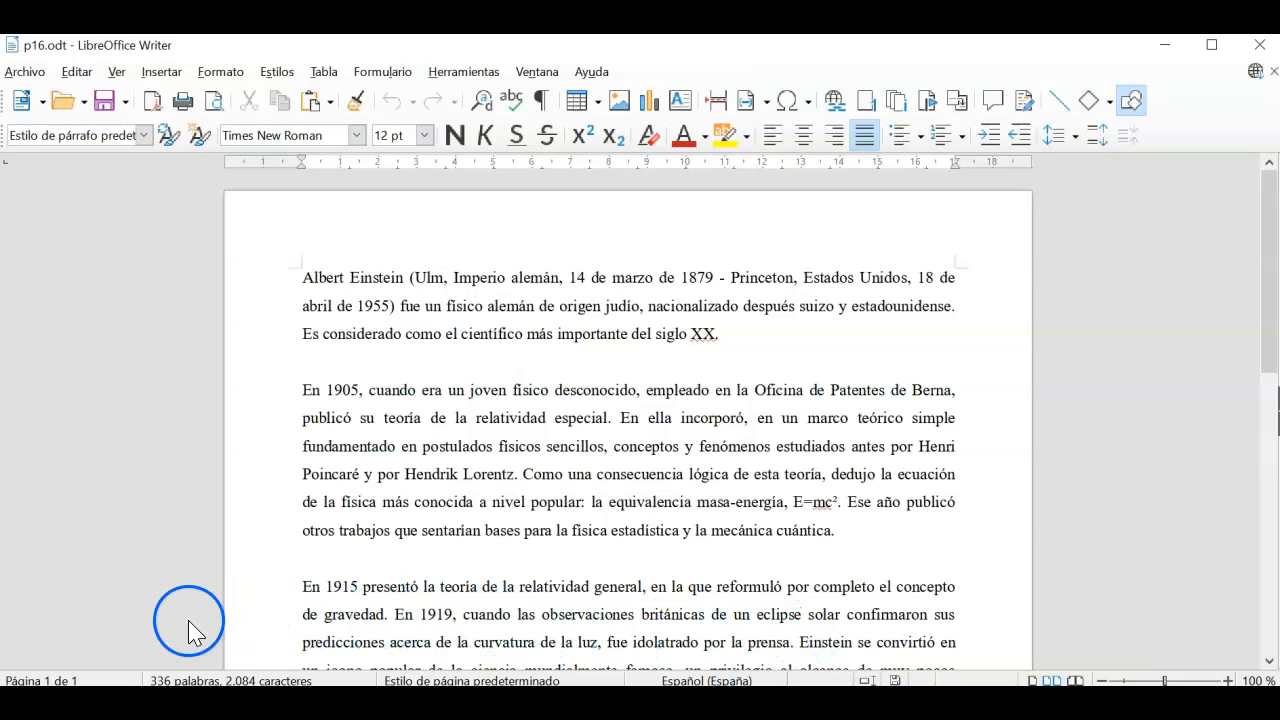
pyautogui.click(118, 72)
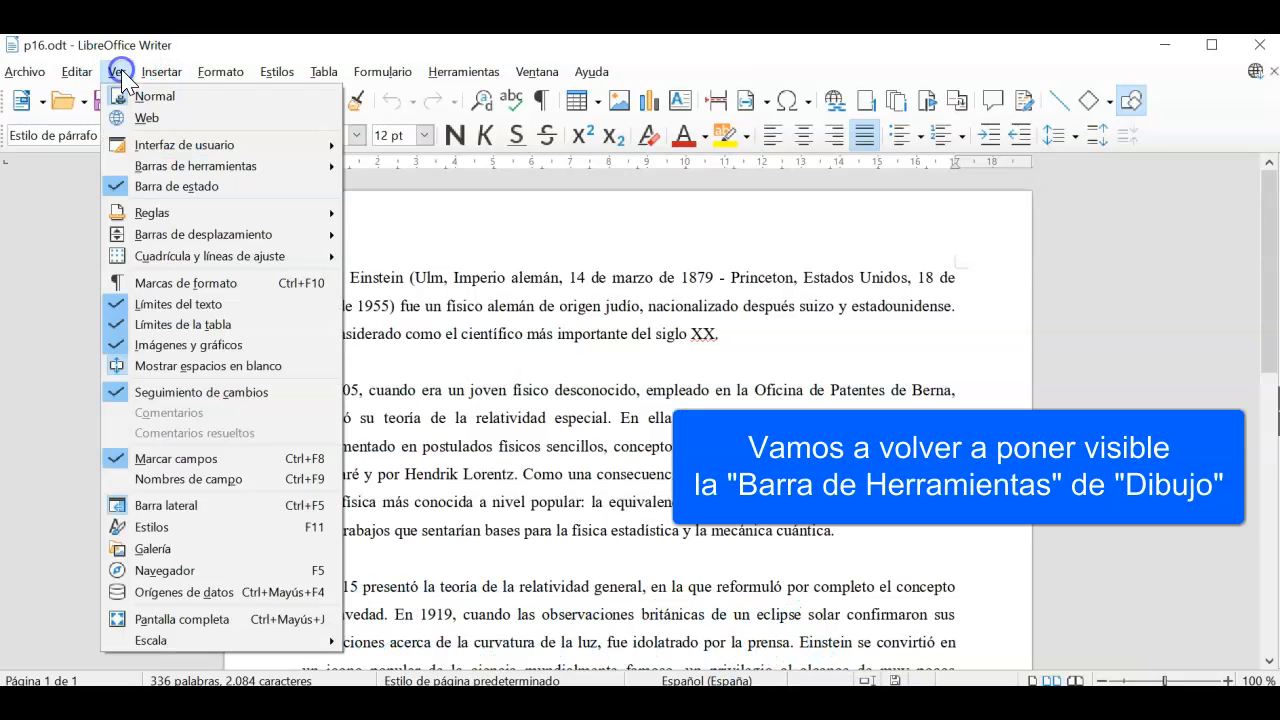
pyautogui.click(186, 168)
pyautogui.click(378, 140)
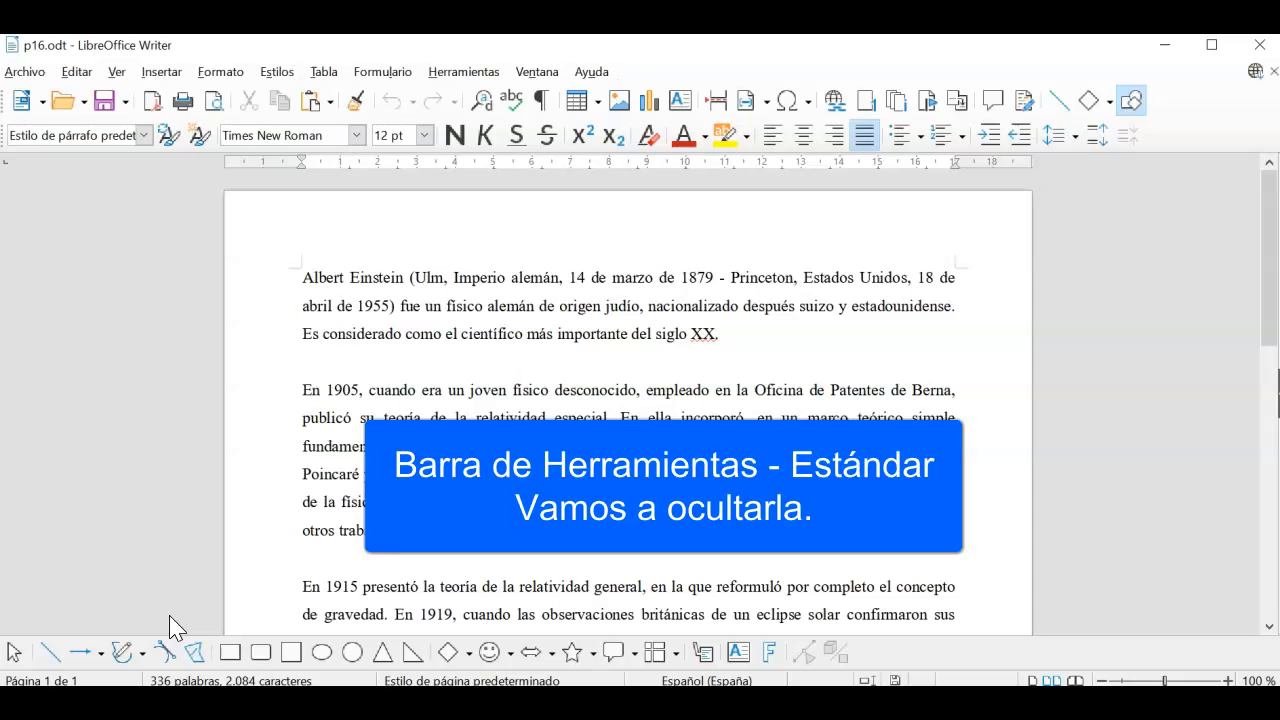
# Step: Hide the Estándar toolbar and restore it
pyautogui.click(114, 72)
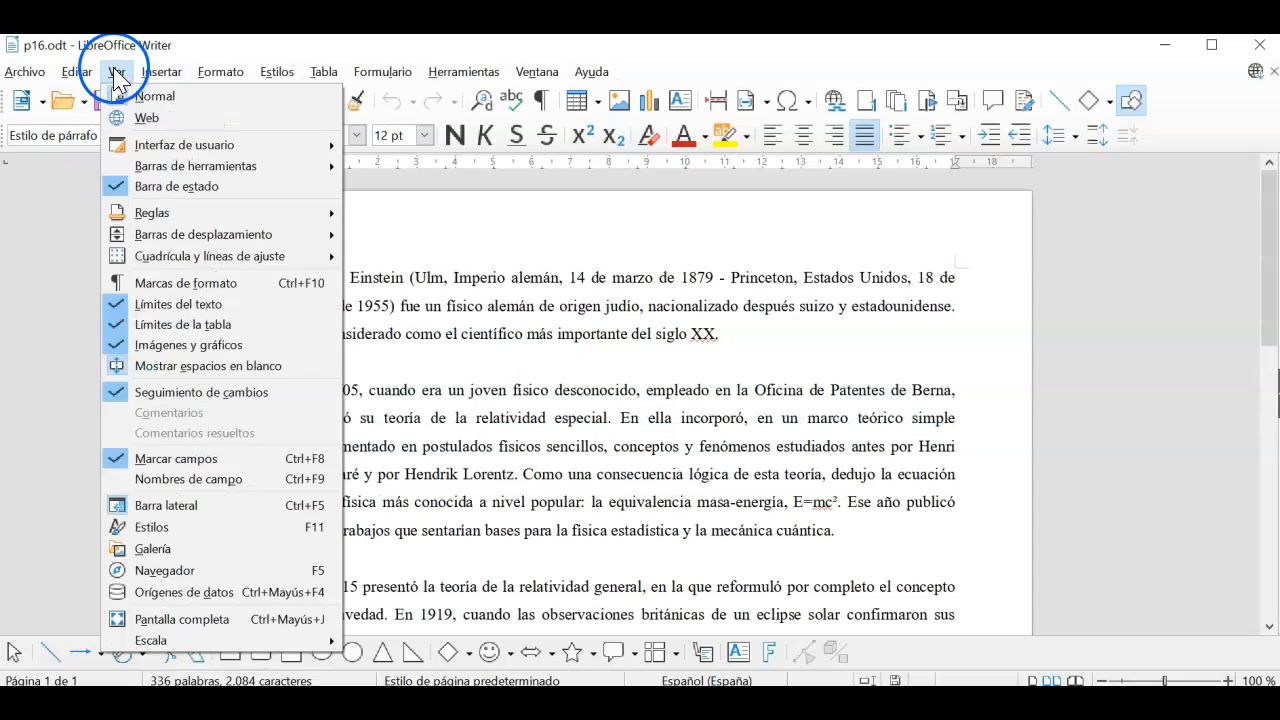
pyautogui.moveTo(185, 168)
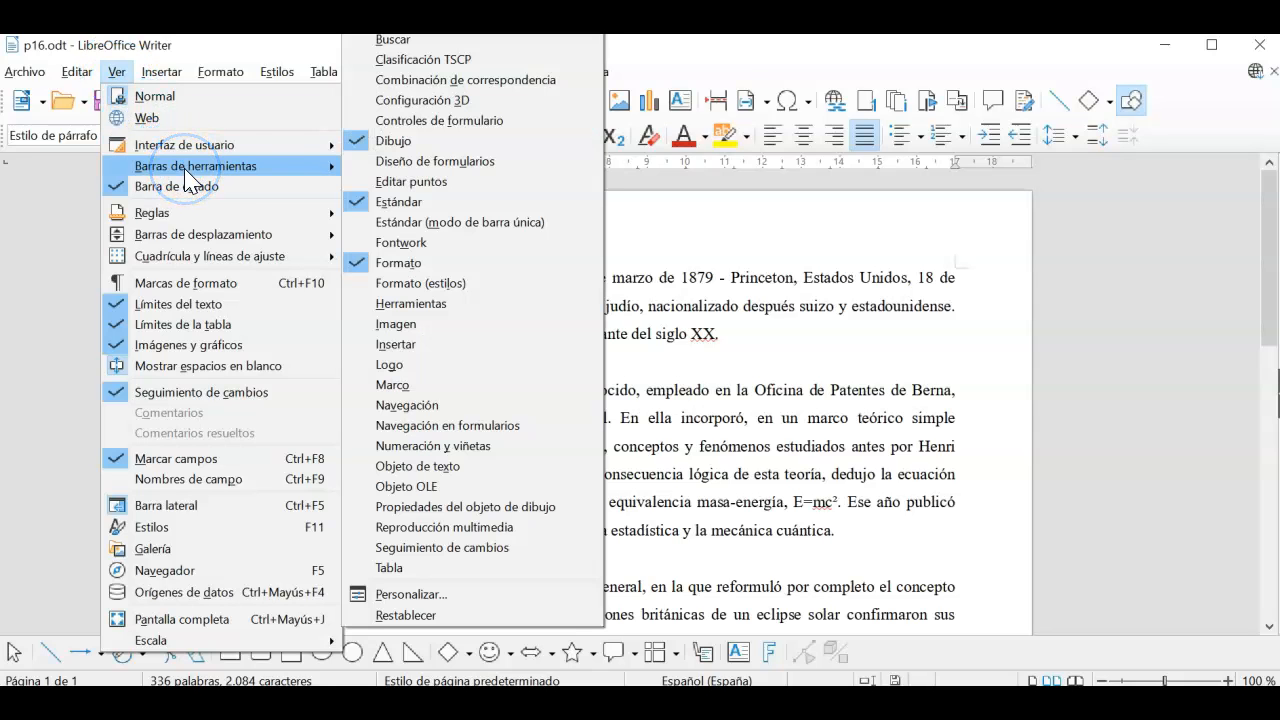
pyautogui.click(361, 204)
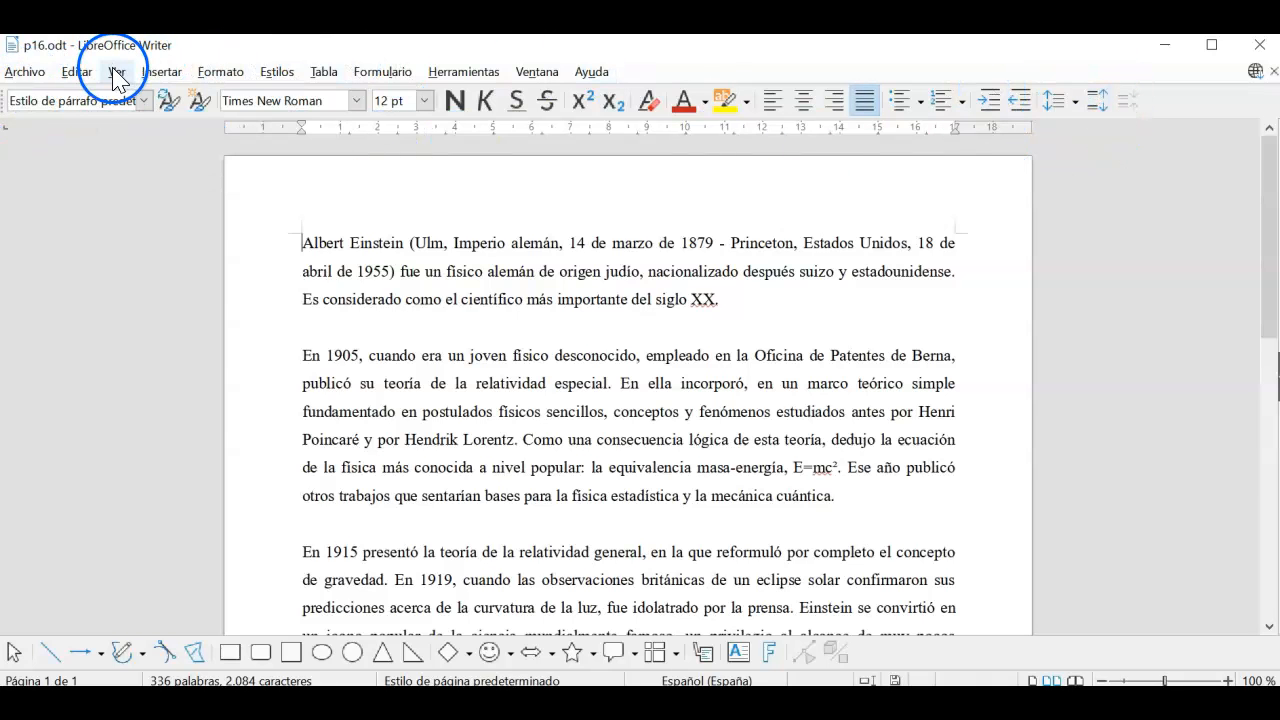
pyautogui.click(115, 72)
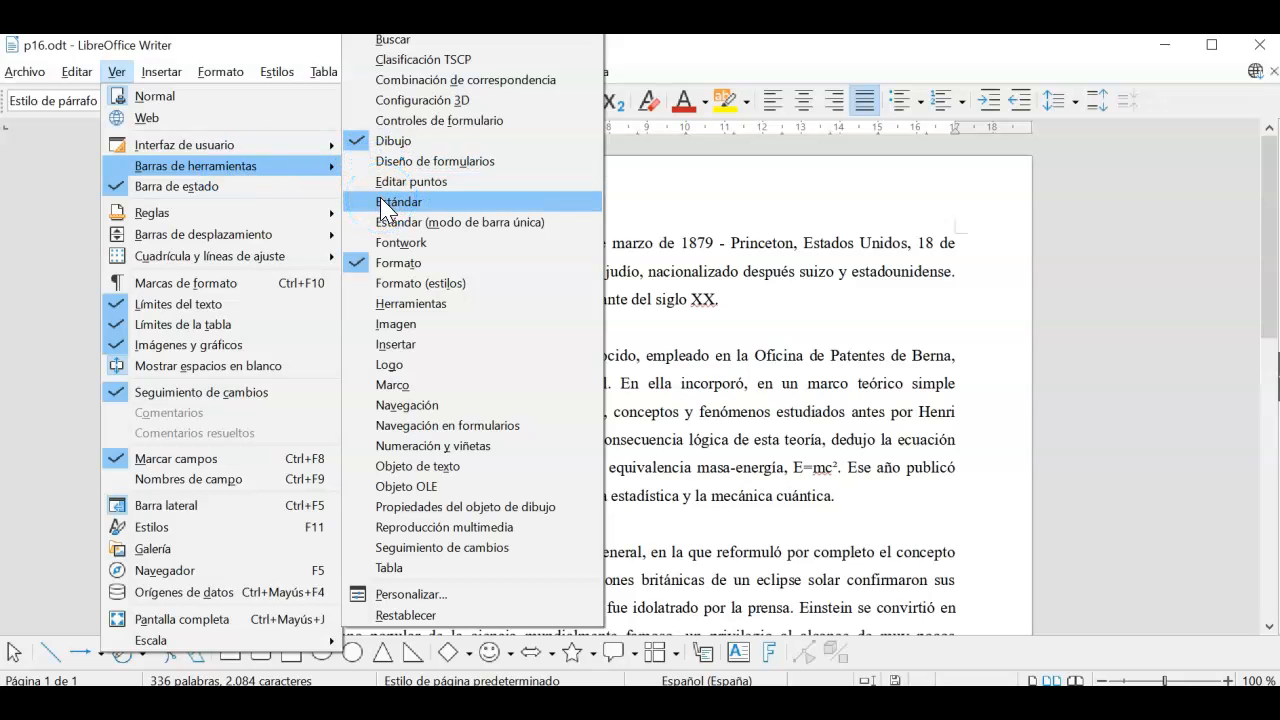
pyautogui.click(383, 203)
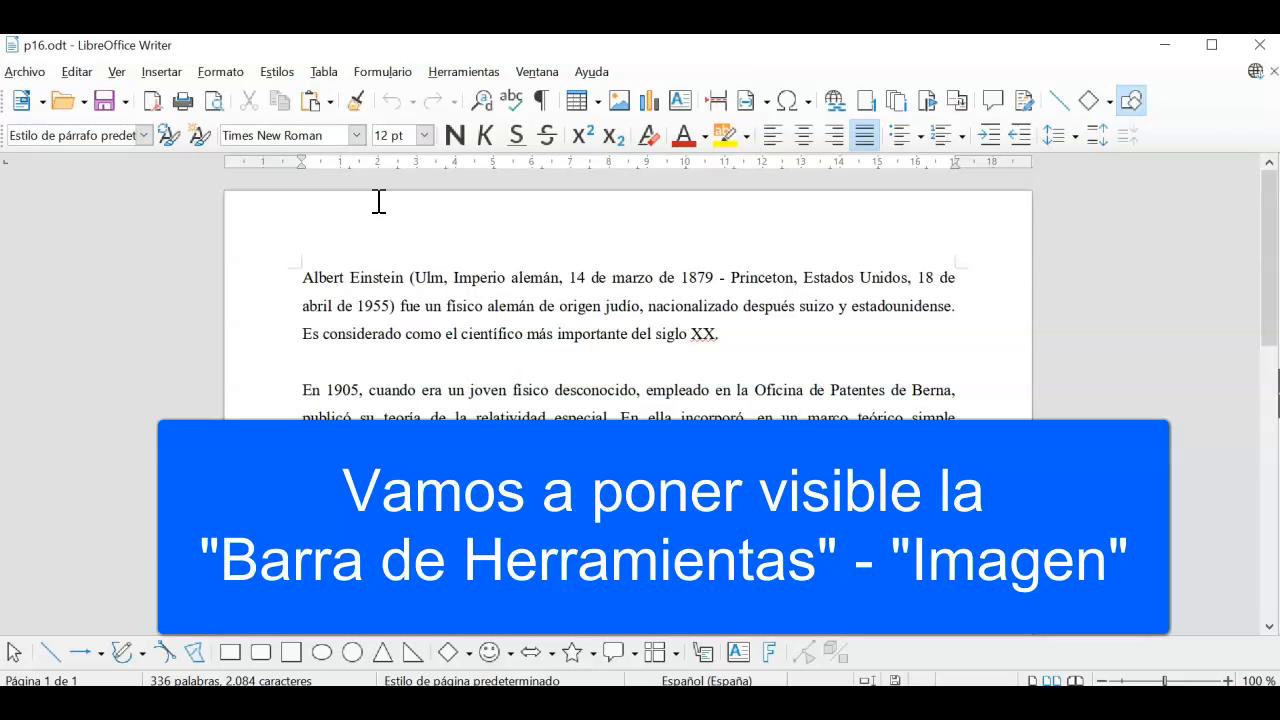
# Step: Show the Imagen toolbar and dock it vertically along the left edge of the document area
pyautogui.click(120, 71)
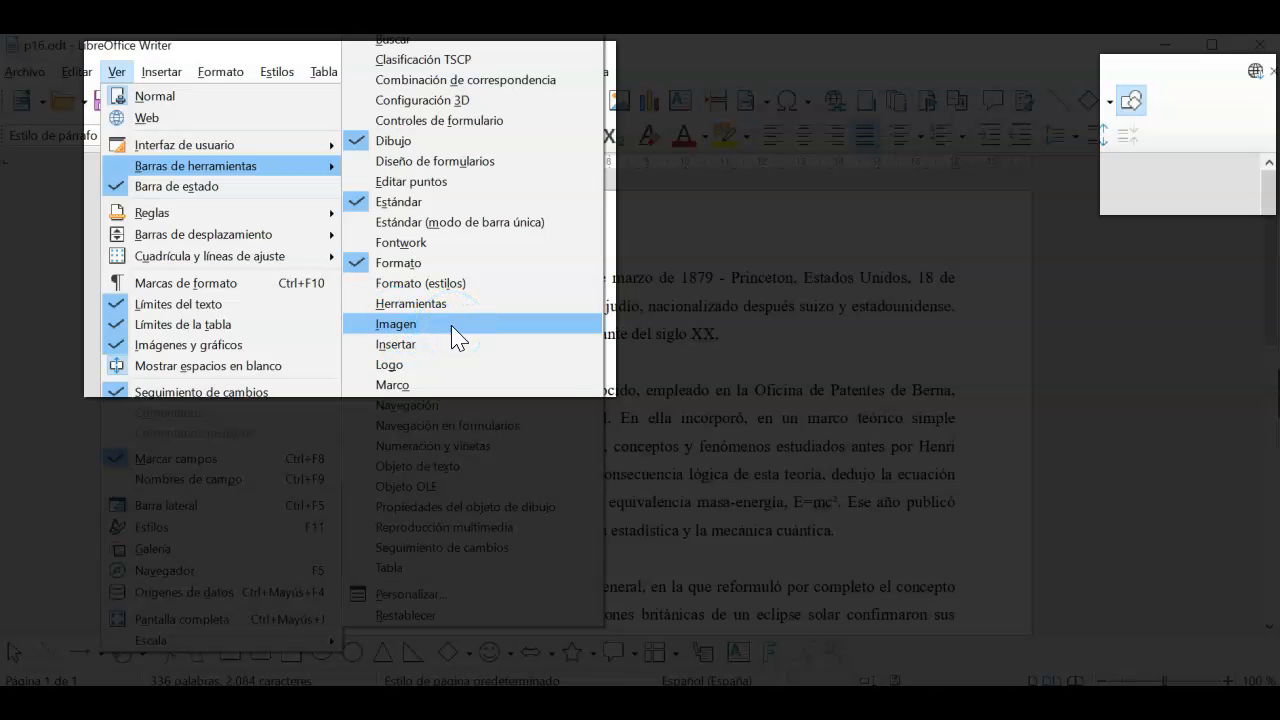
pyautogui.click(455, 328)
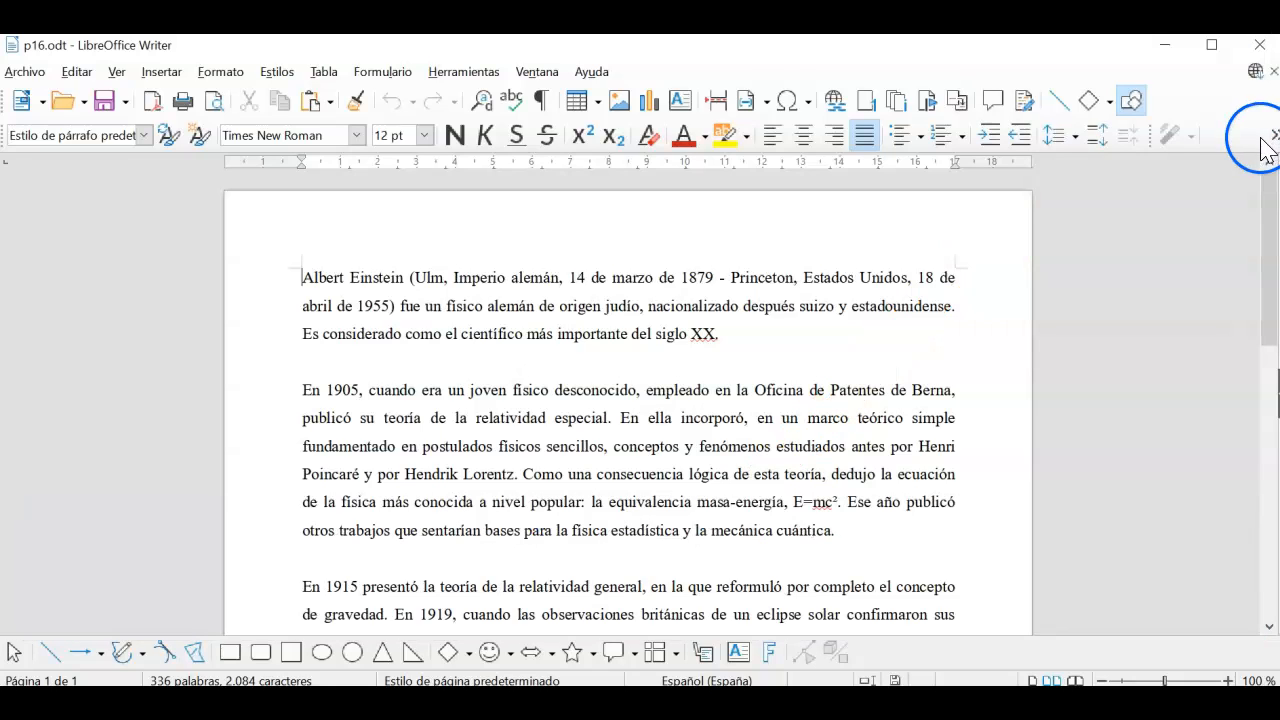
pyautogui.moveTo(1148, 134); pyautogui.dragTo(9, 364)
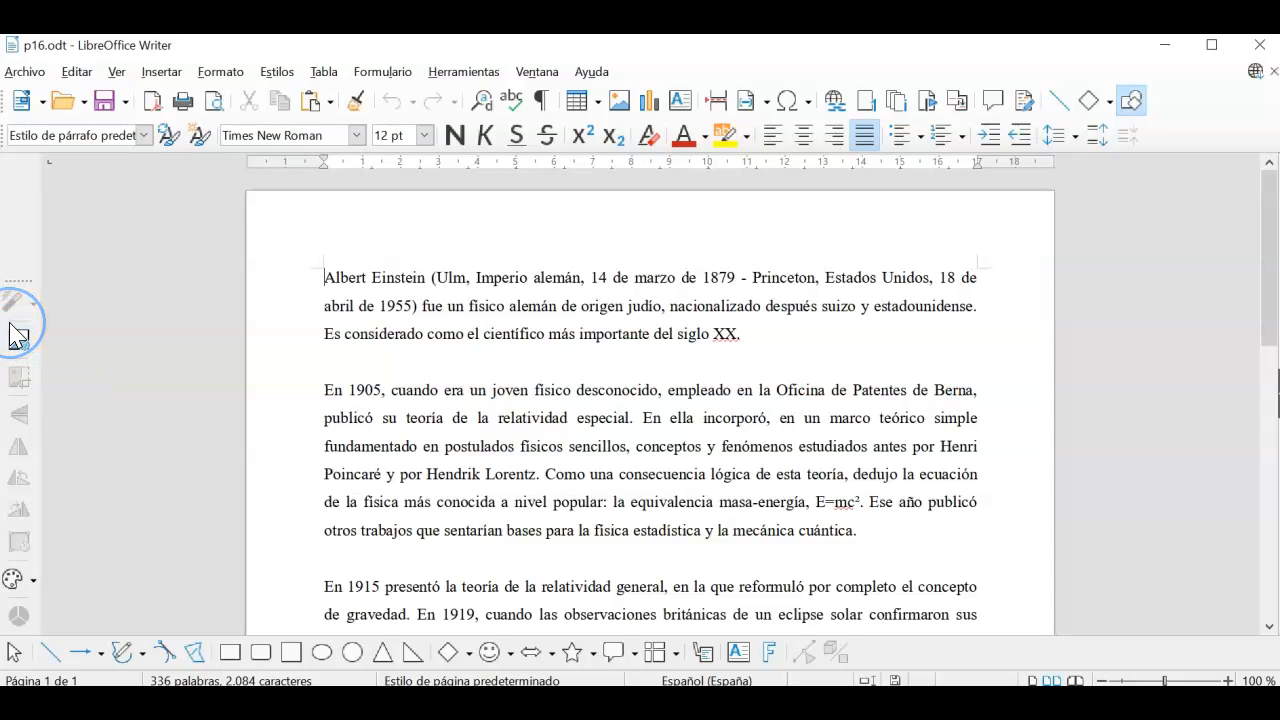
pyautogui.click(26, 346)
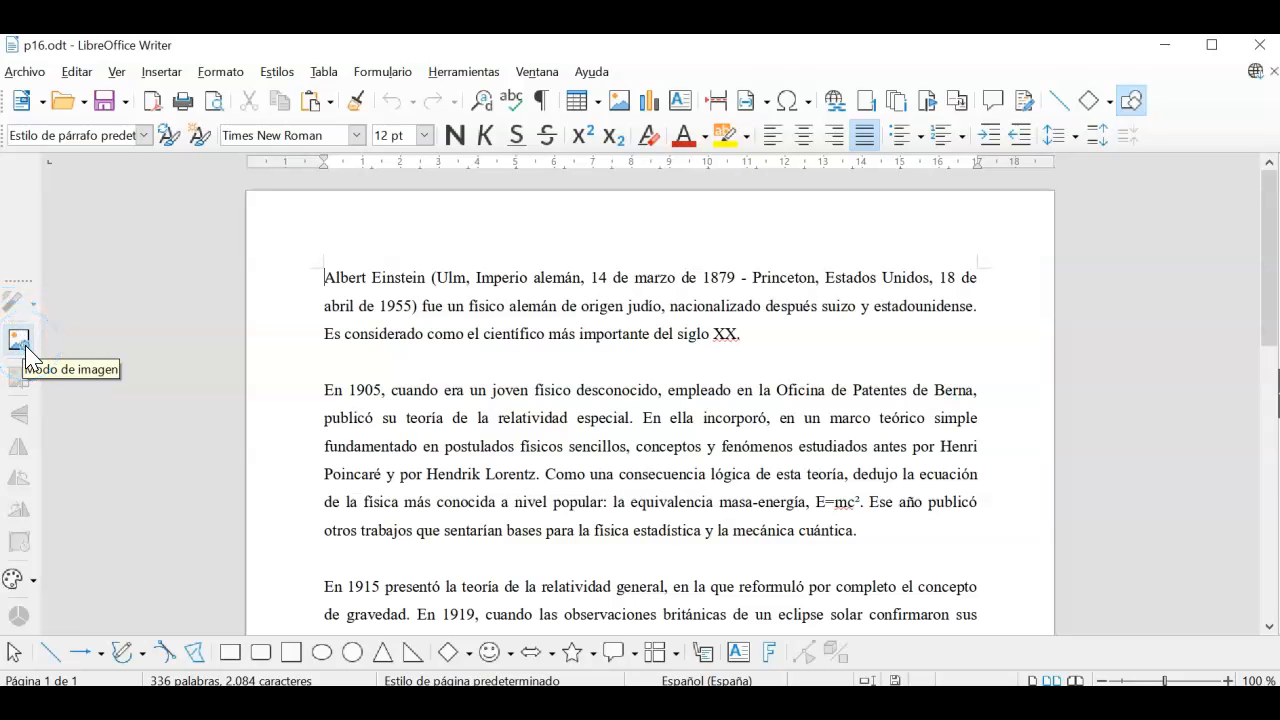
pyautogui.click(96, 358)
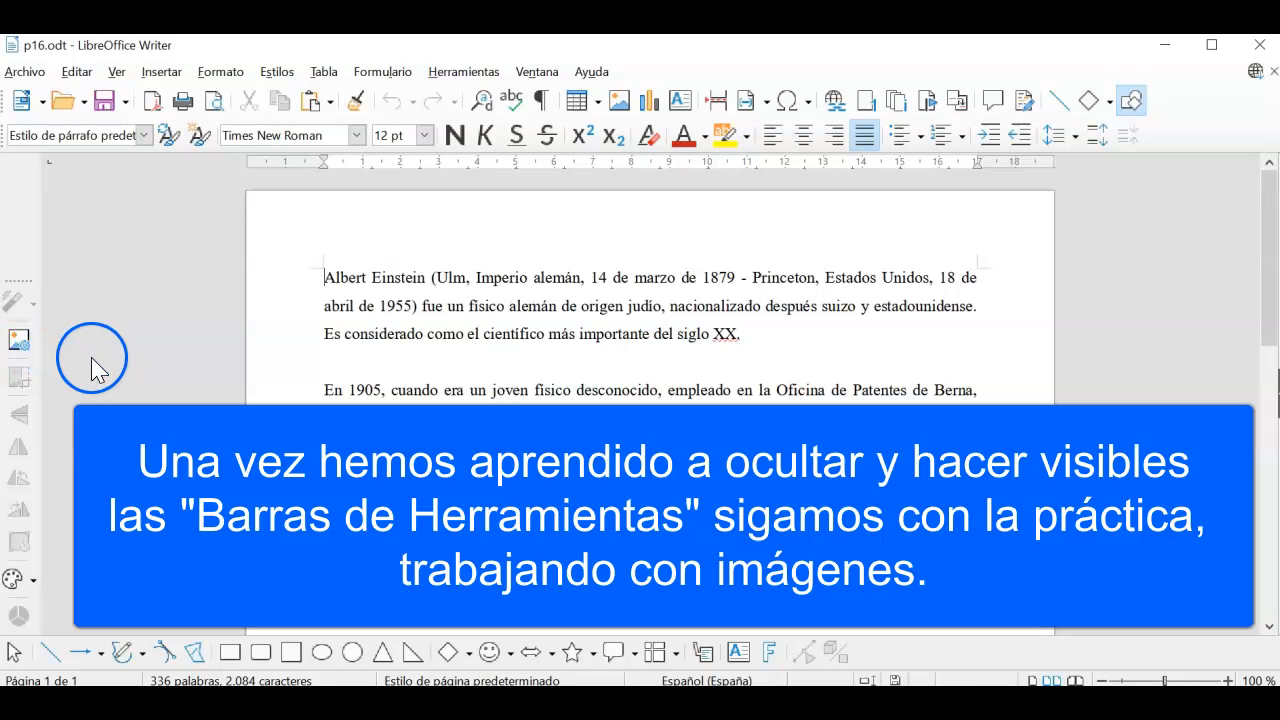
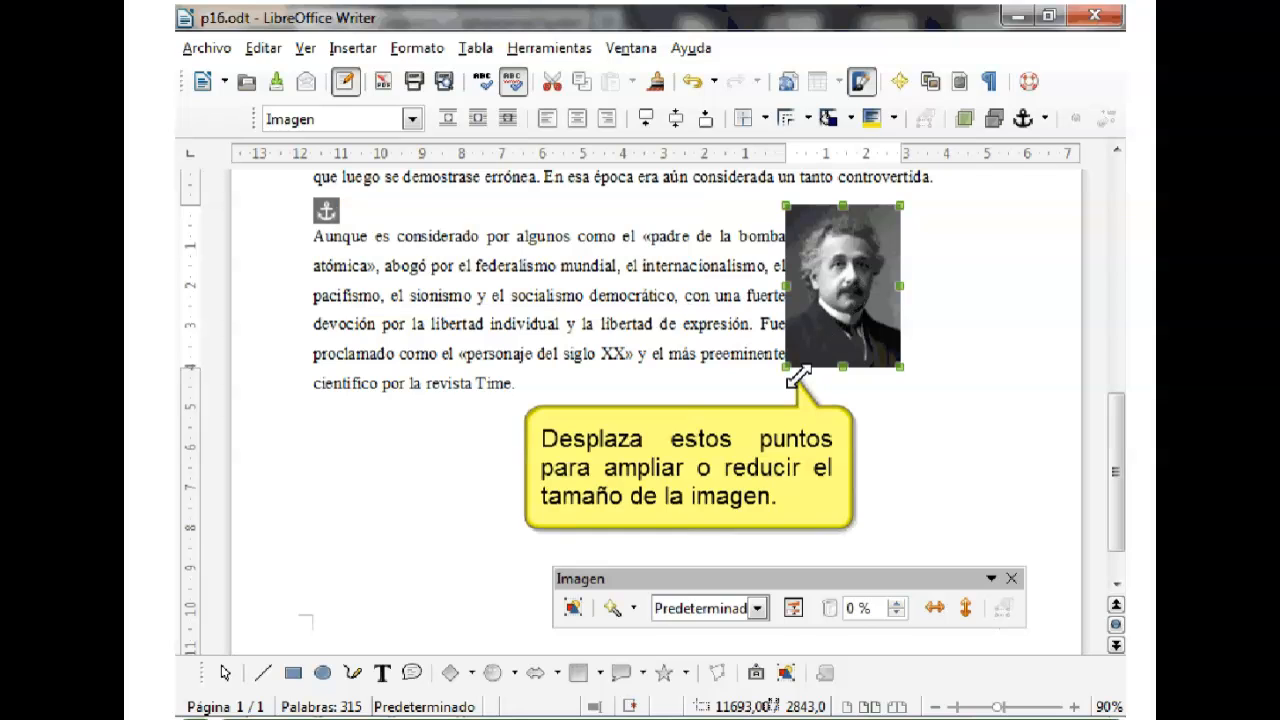
# Step: Enlarge the Einstein portrait from its lower-left corner and undo the enlargement
pyautogui.moveTo(797, 377); pyautogui.dragTo(679, 449)
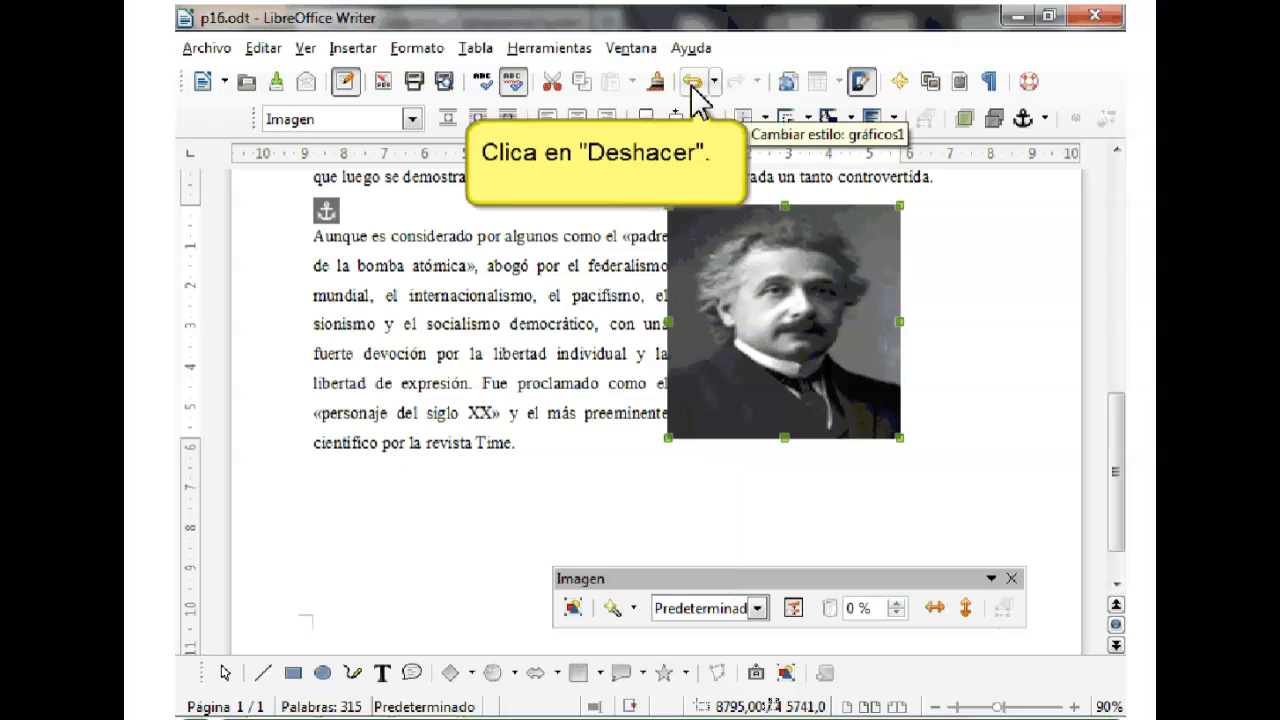
pyautogui.click(693, 84)
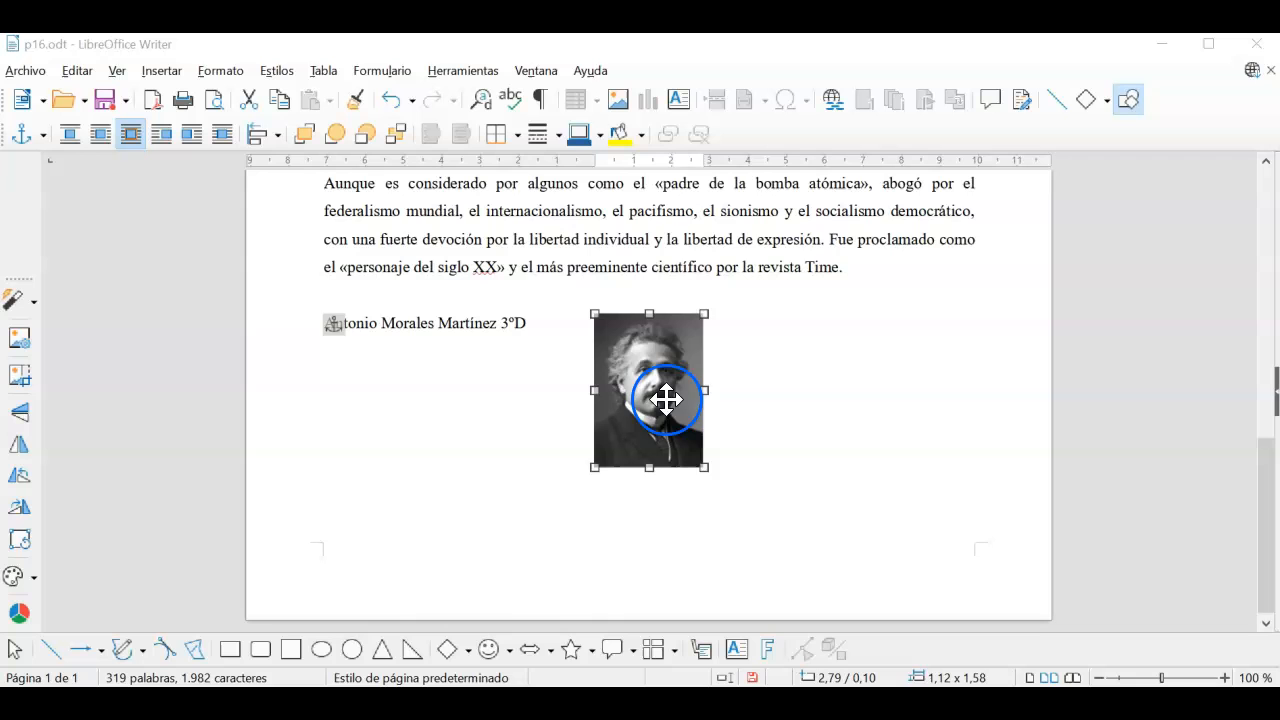
# Step: Move the portrait to the right margin beside the "Por sus explicaciones" paragraph and try resizing it to about 4.64 × 2.59
pyautogui.moveTo(663, 403); pyautogui.dragTo(840, 254)
pyautogui.scroll(4, 857, 411)
pyautogui.moveTo(805, 480); pyautogui.dragTo(751, 467)
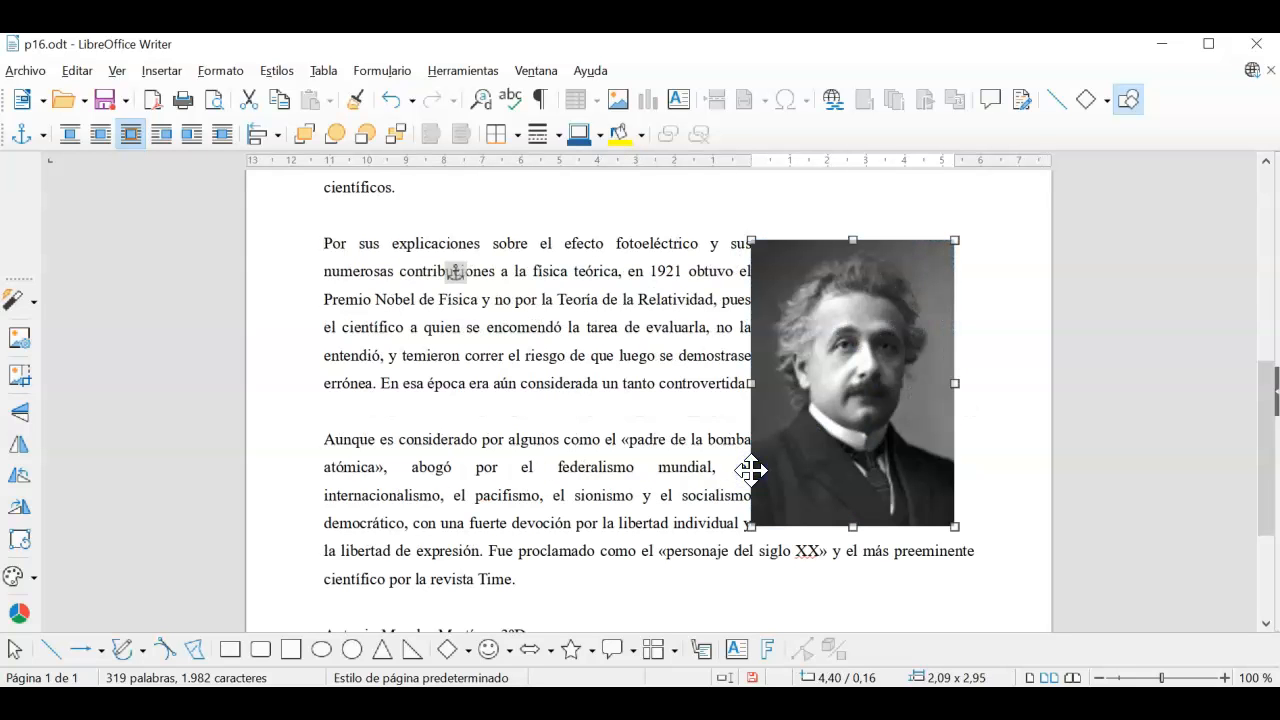
pyautogui.moveTo(748, 524); pyautogui.dragTo(776, 491)
pyautogui.moveTo(777, 366); pyautogui.dragTo(675, 372)
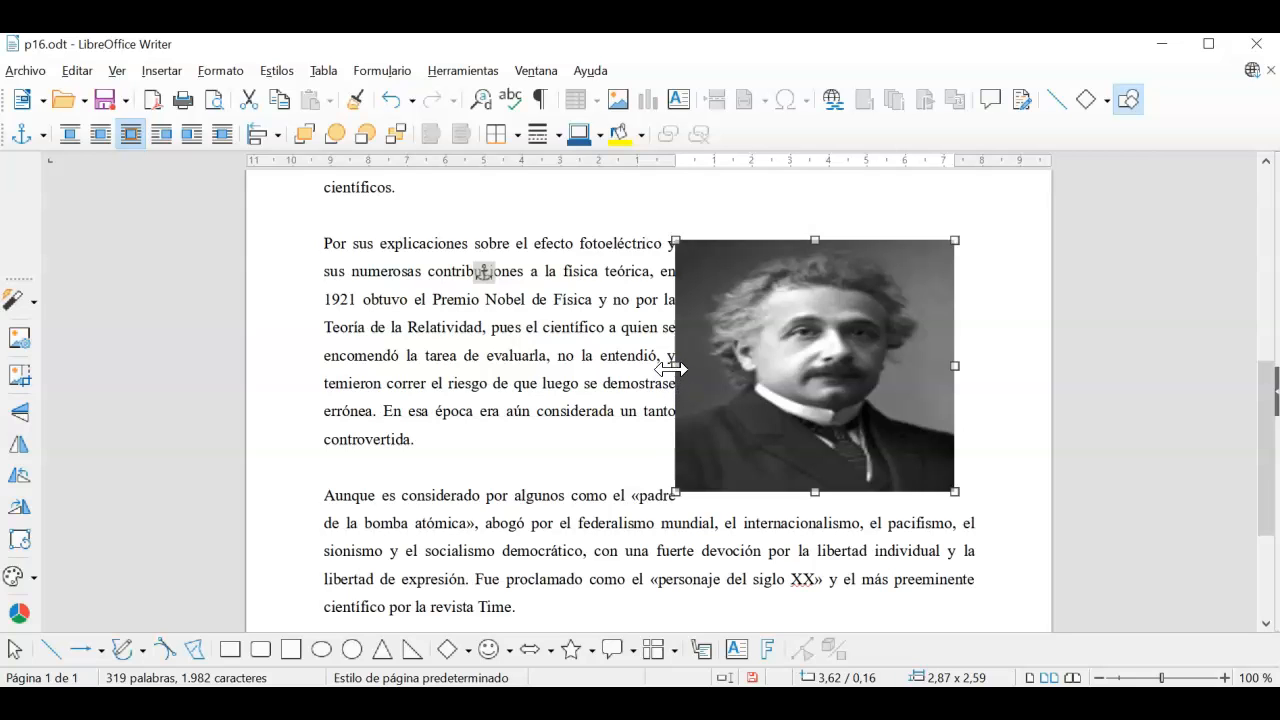
pyautogui.moveTo(668, 368); pyautogui.dragTo(503, 385)
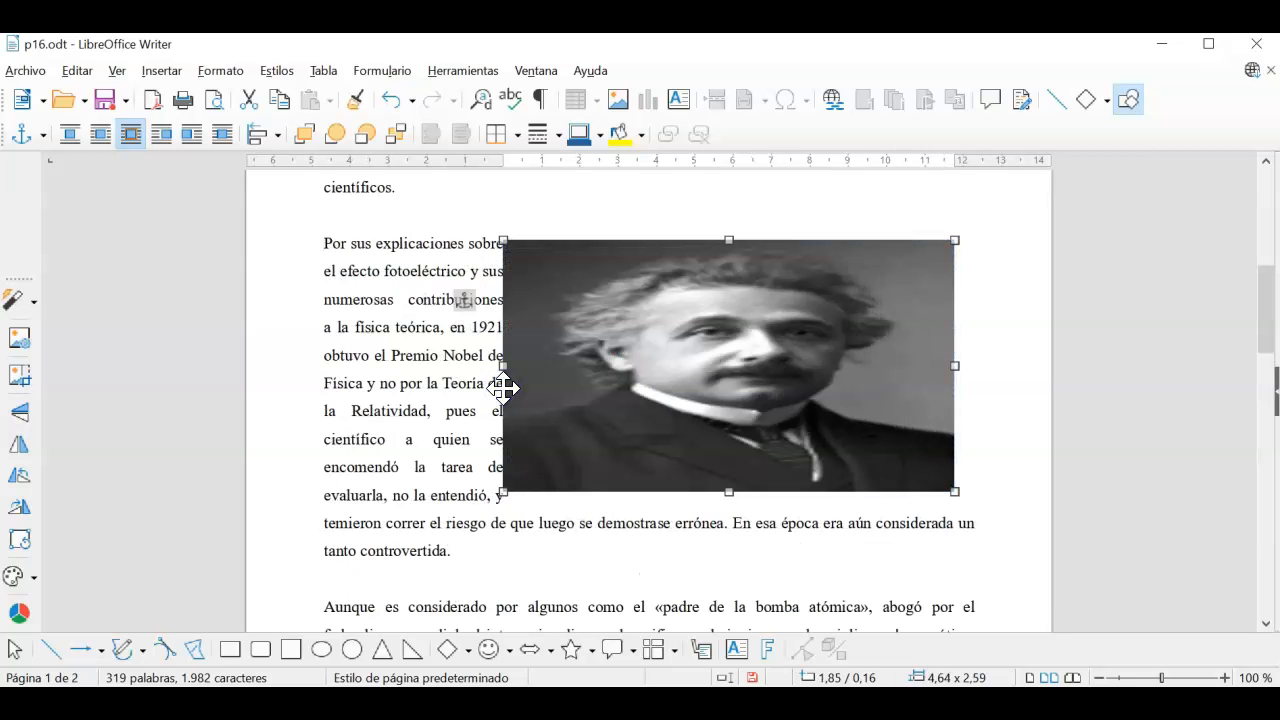
# Step: Undo the four size changes made to the portrait
pyautogui.click(393, 100)
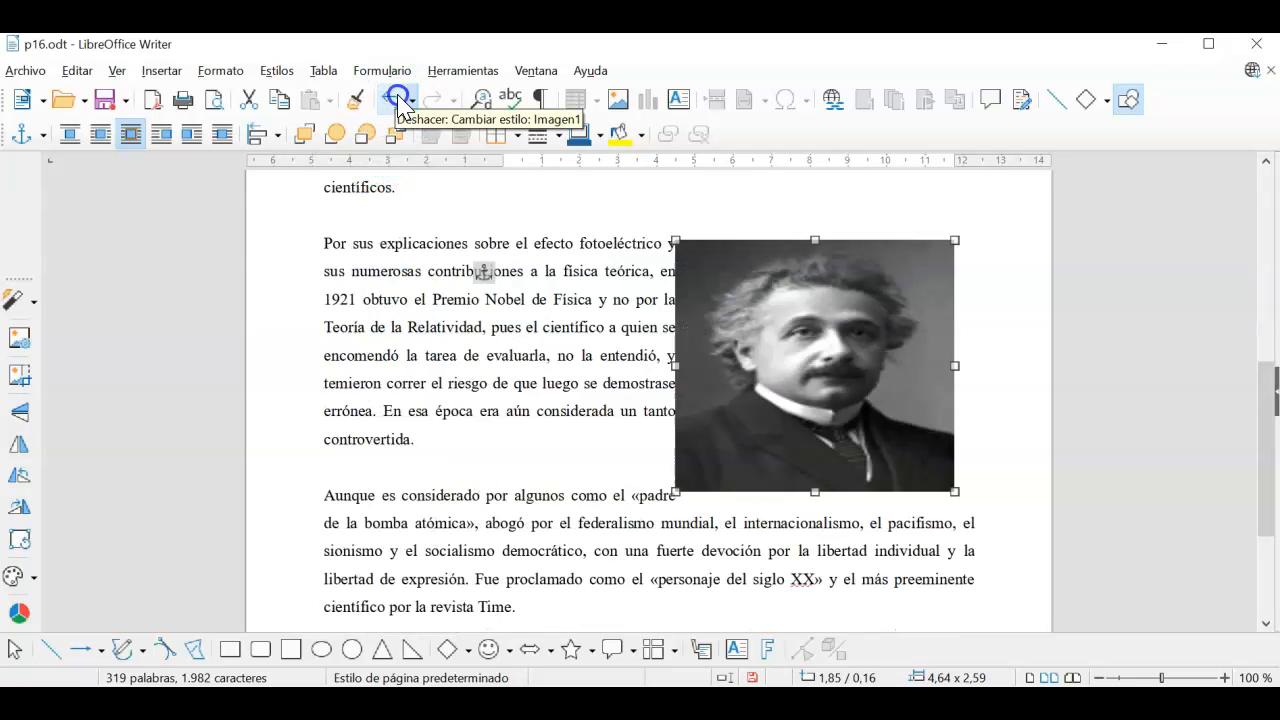
pyautogui.click(397, 100)
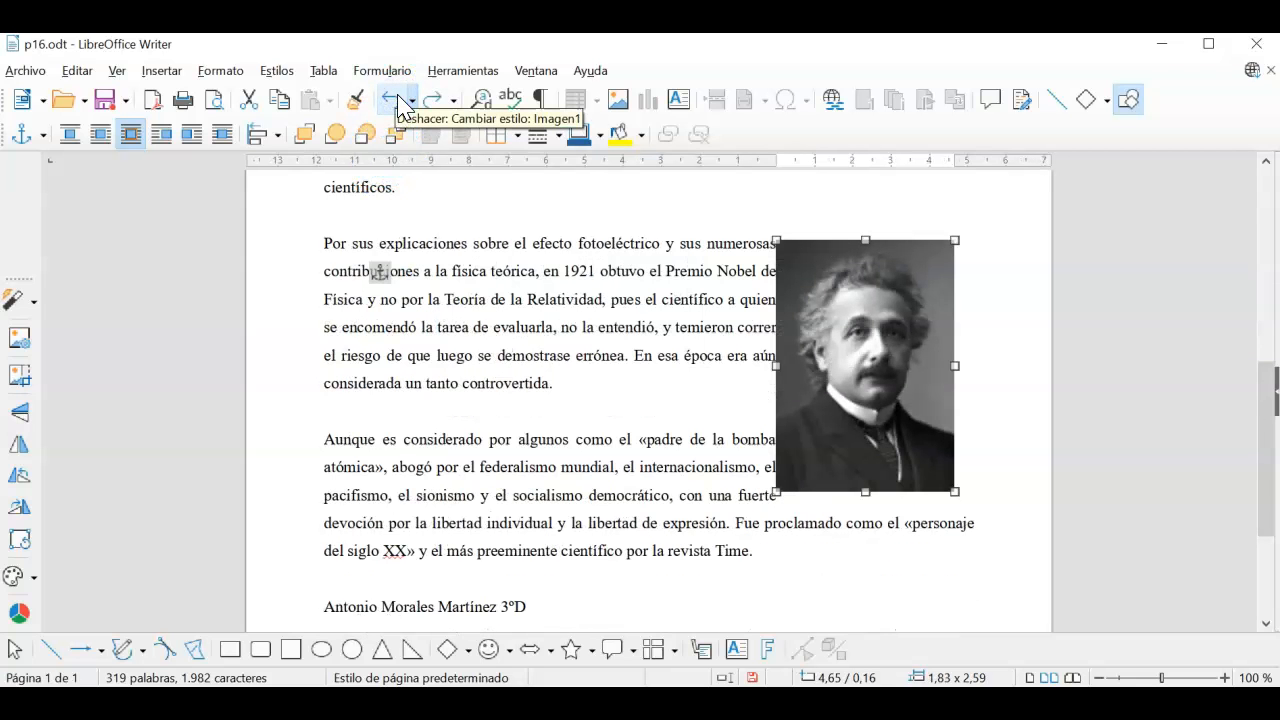
pyautogui.click(397, 100)
pyautogui.click(397, 100)
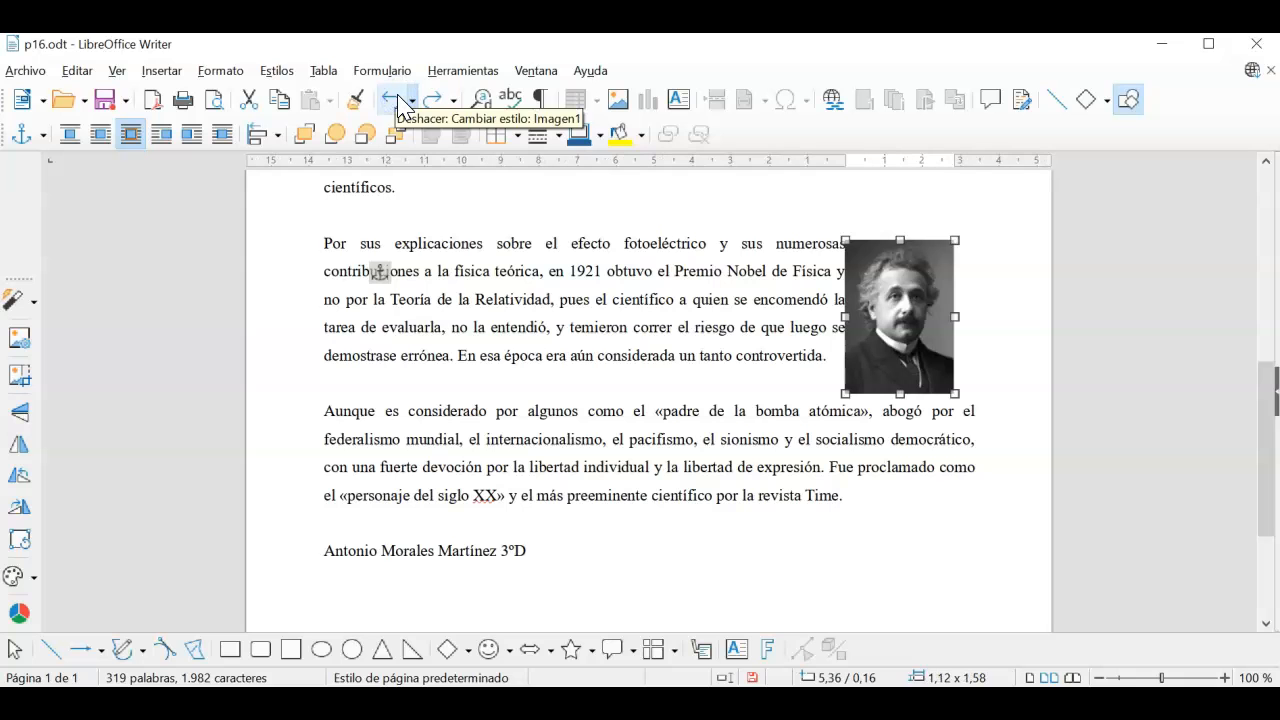
# Step: Move the portrait up the page to the right side of the opening paragraphs about Albert Einstein
pyautogui.scroll(4, 705, 330)
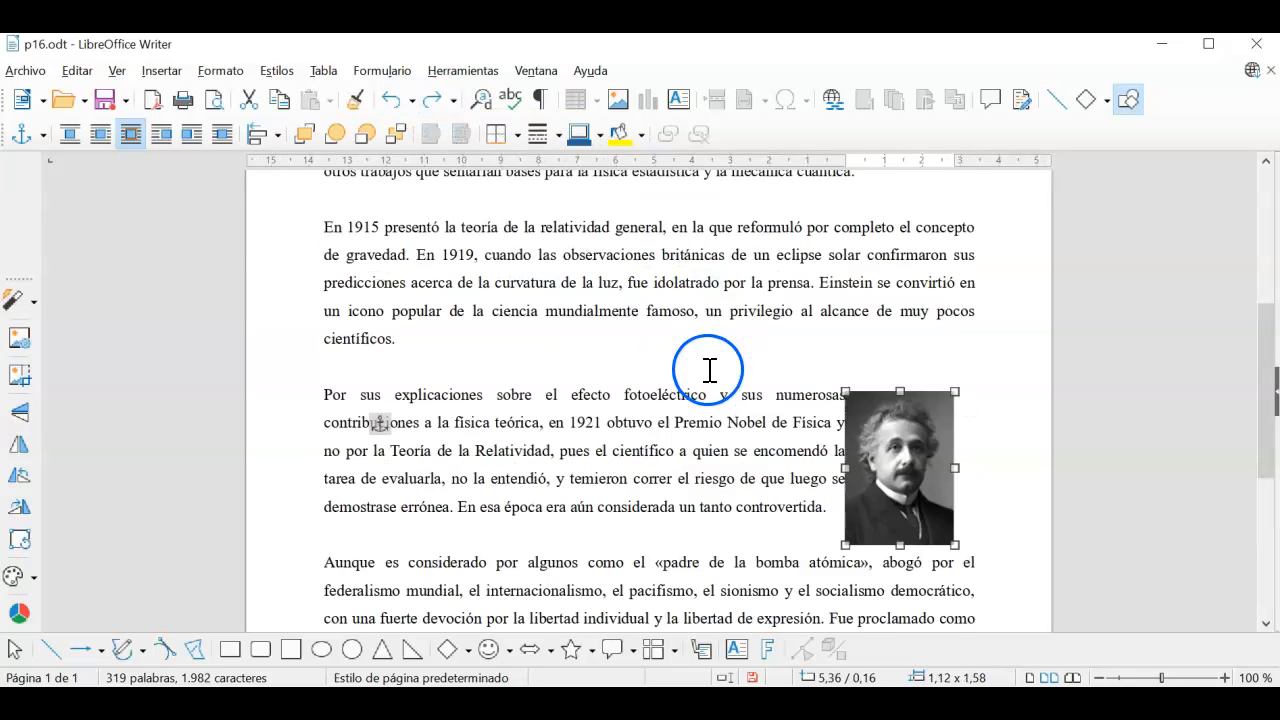
pyautogui.moveTo(909, 471); pyautogui.dragTo(900, 330)
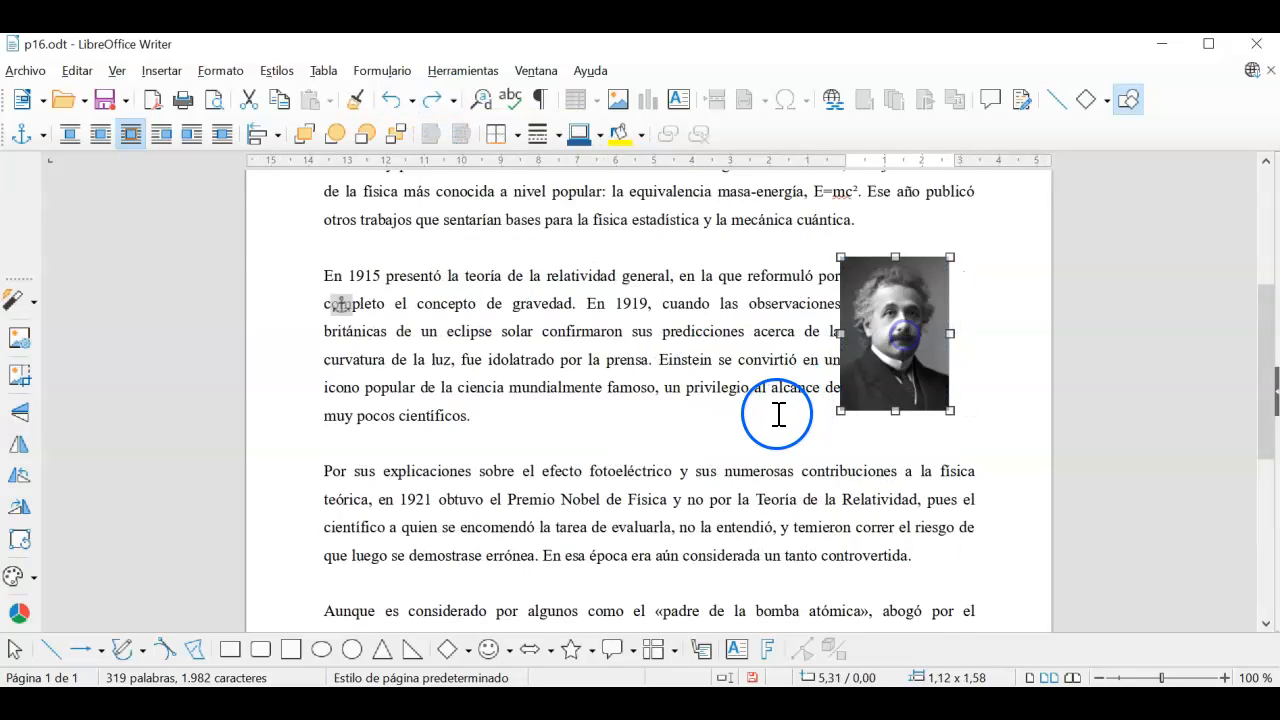
pyautogui.scroll(5, 777, 414)
pyautogui.moveTo(895, 572); pyautogui.dragTo(902, 328)
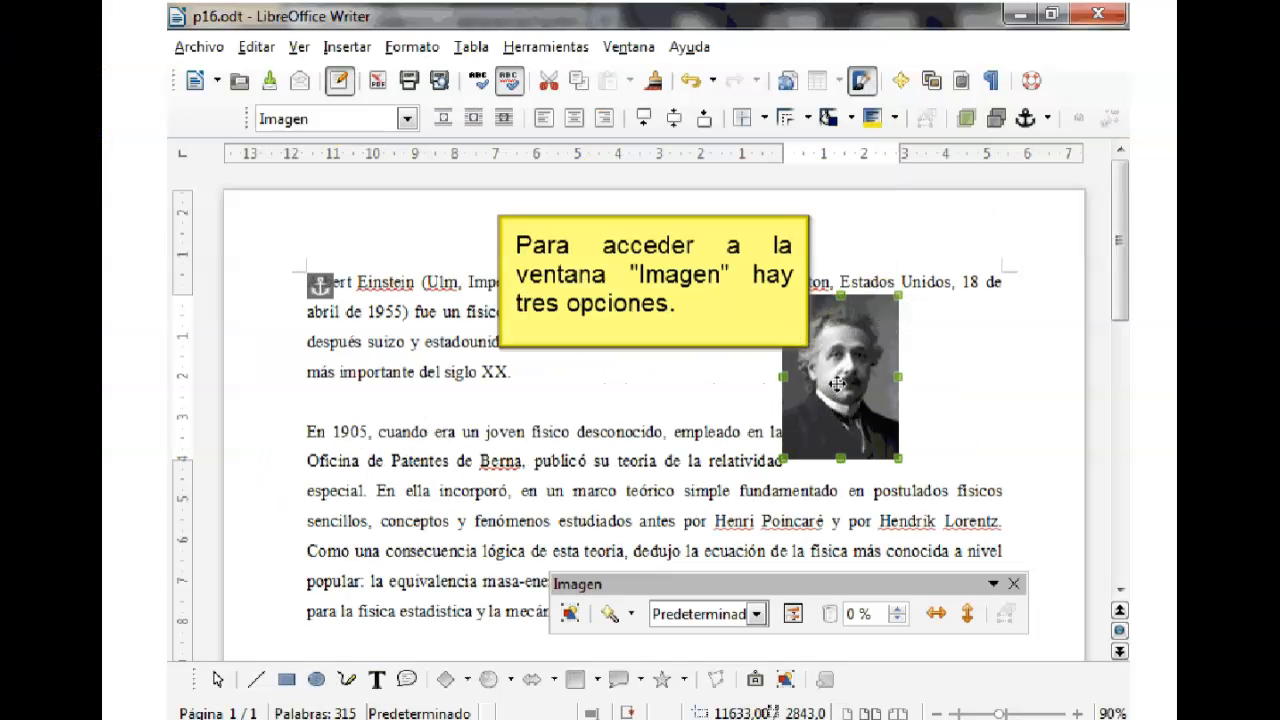
pyautogui.rightClick(838, 383)
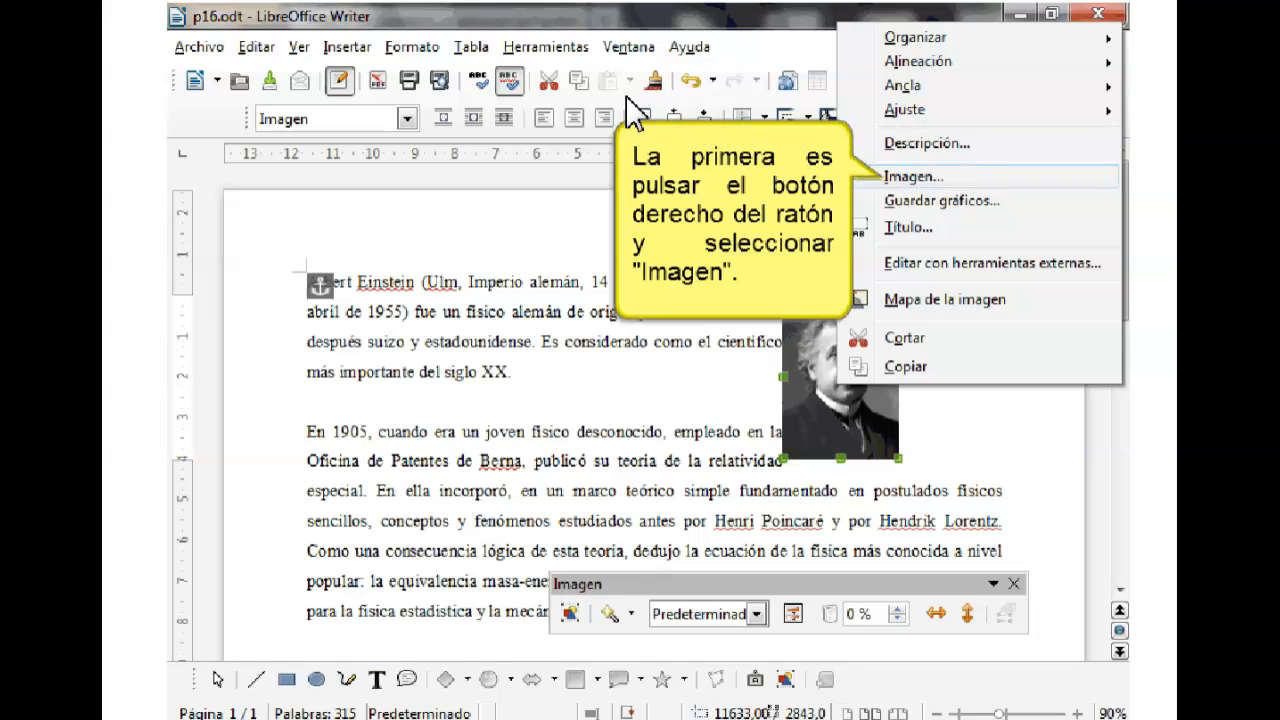
pyautogui.click(417, 48)
pyautogui.click(418, 50)
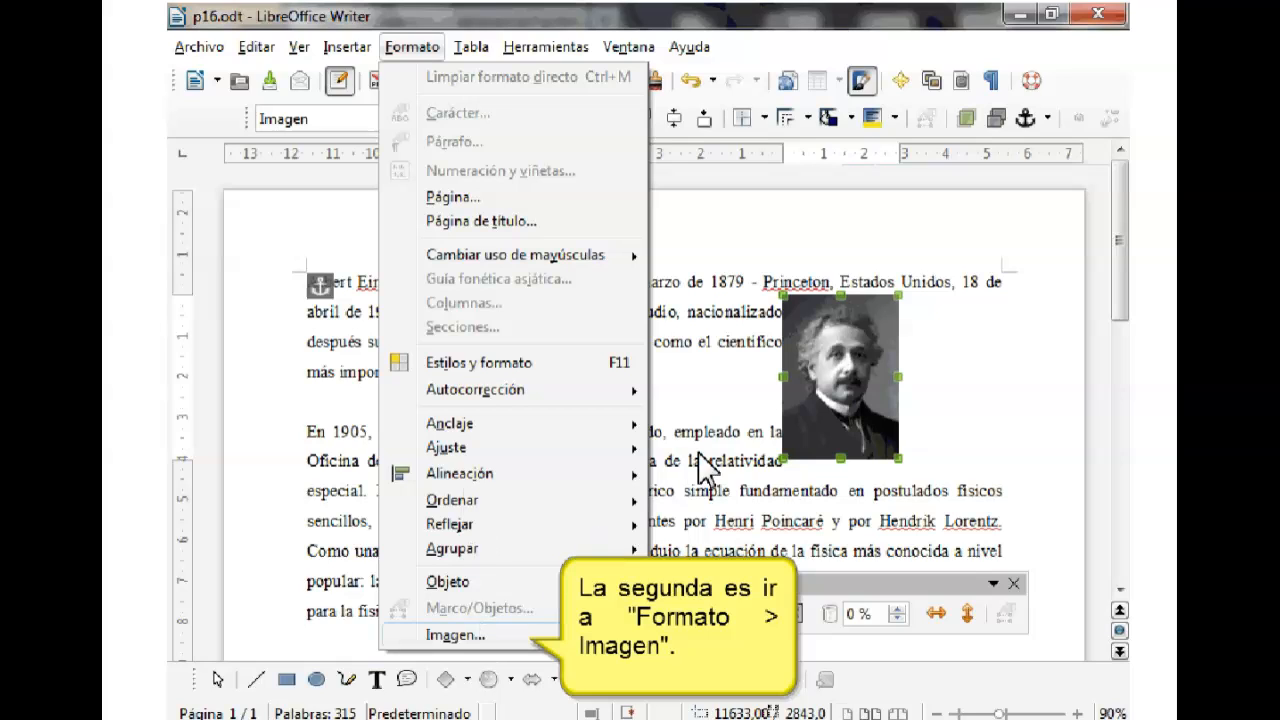
pyautogui.click(848, 367)
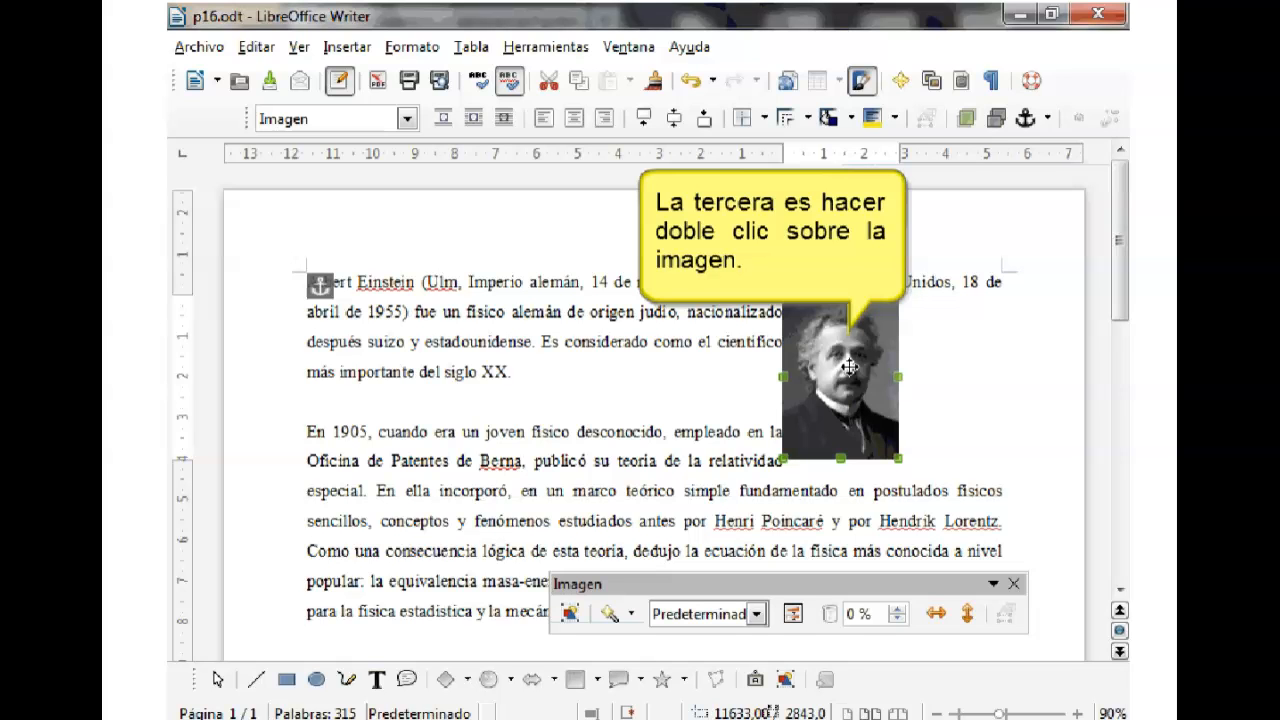
pyautogui.click(918, 354)
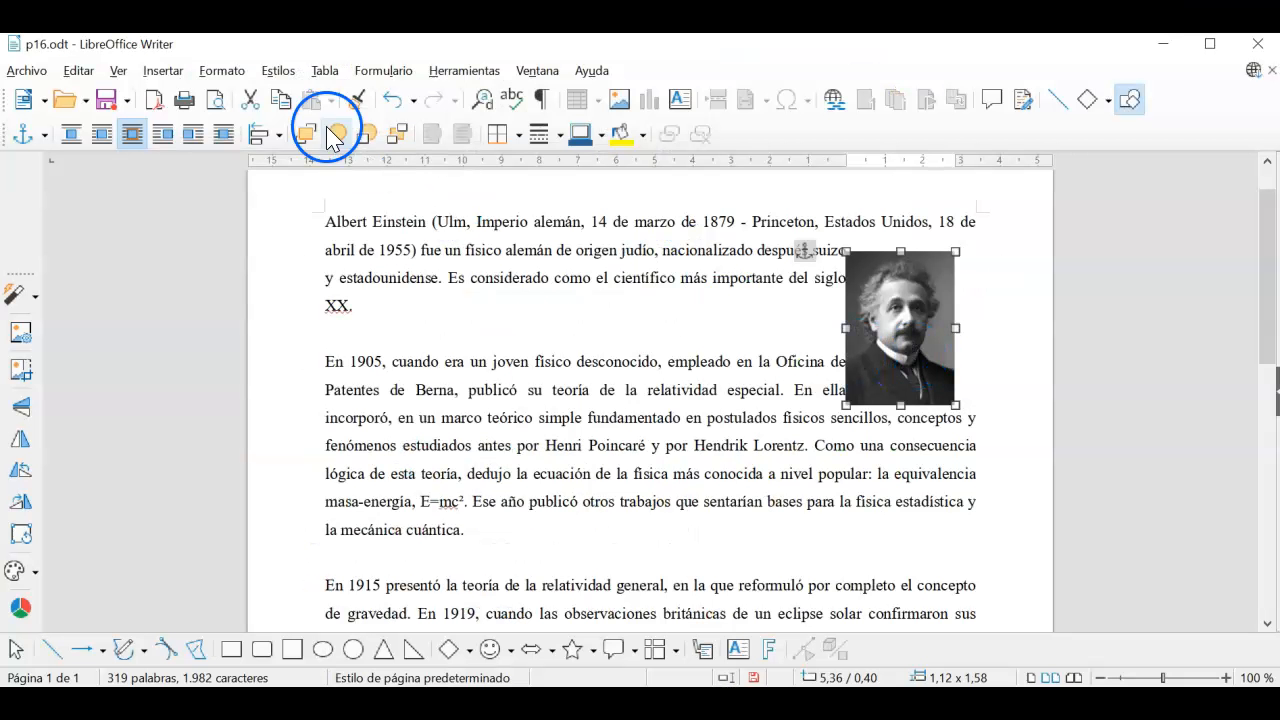
# Step: Open the Einstein portrait's image properties and accept them without changing any setting
pyautogui.click(221, 71)
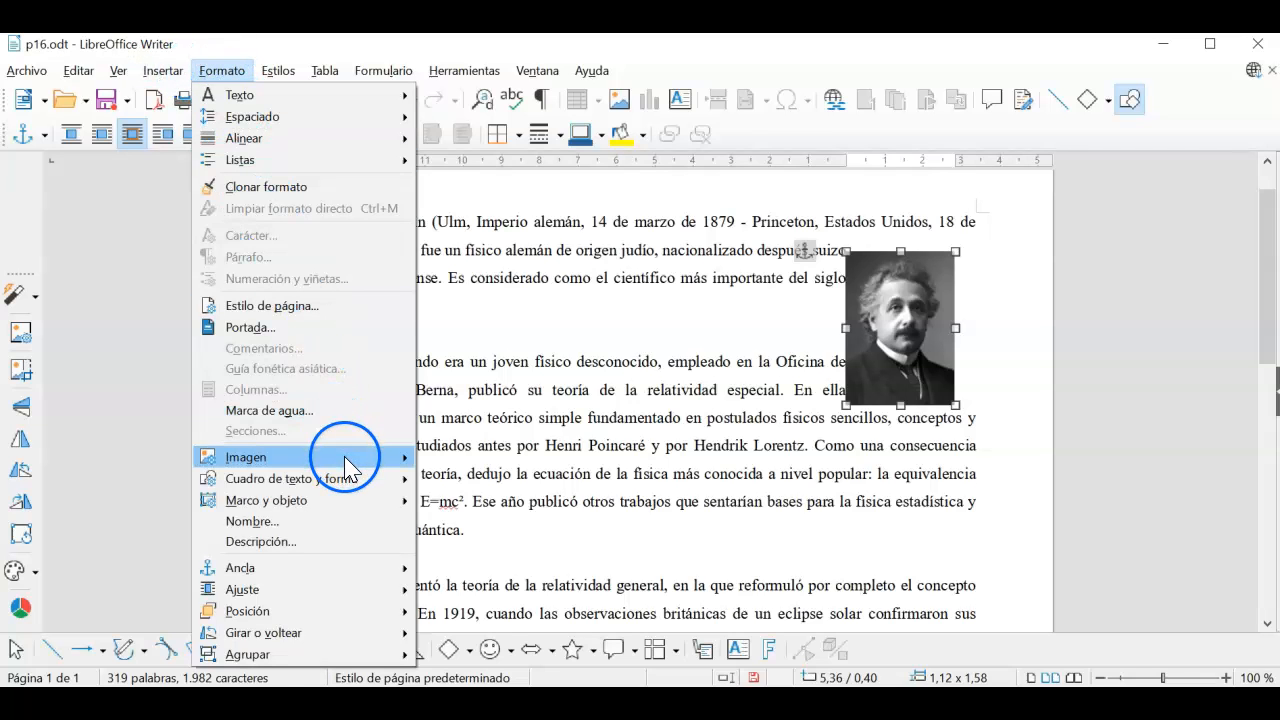
pyautogui.moveTo(346, 462)
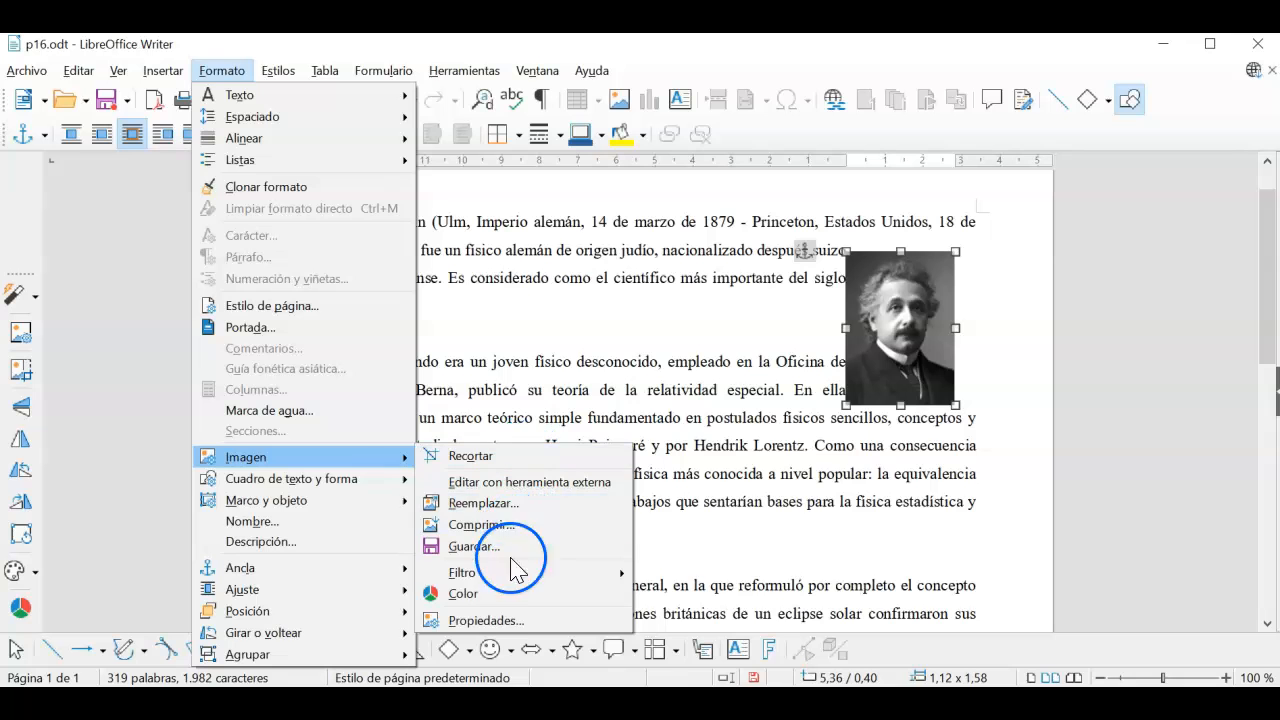
pyautogui.click(485, 621)
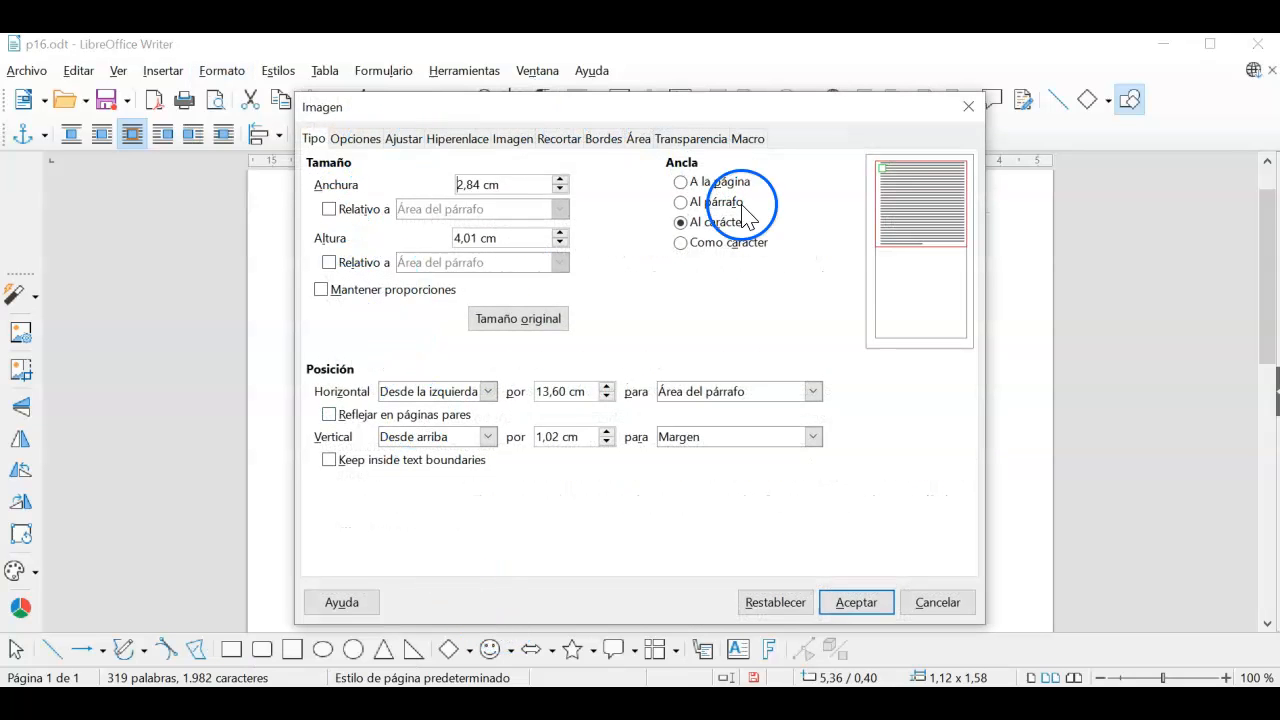
pyautogui.click(852, 600)
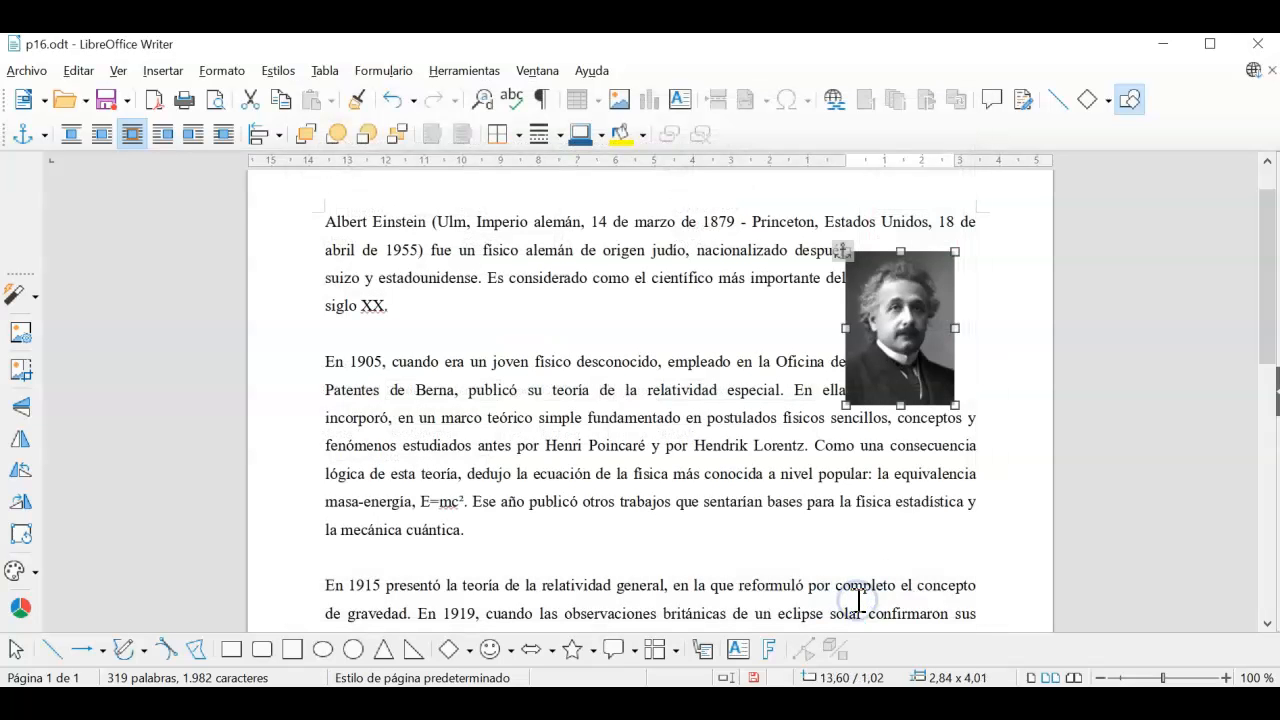
# Step: Reopen the portrait's properties and close them without applying anything
pyautogui.rightClick(896, 325)
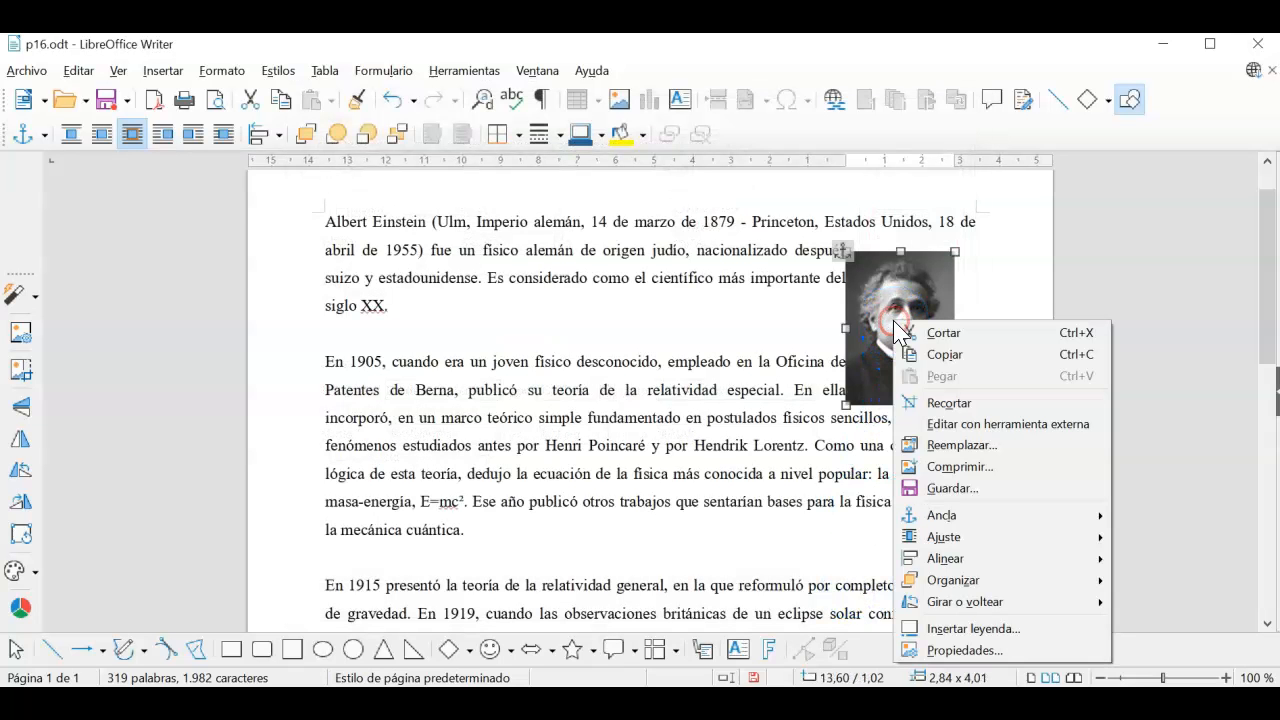
pyautogui.click(966, 651)
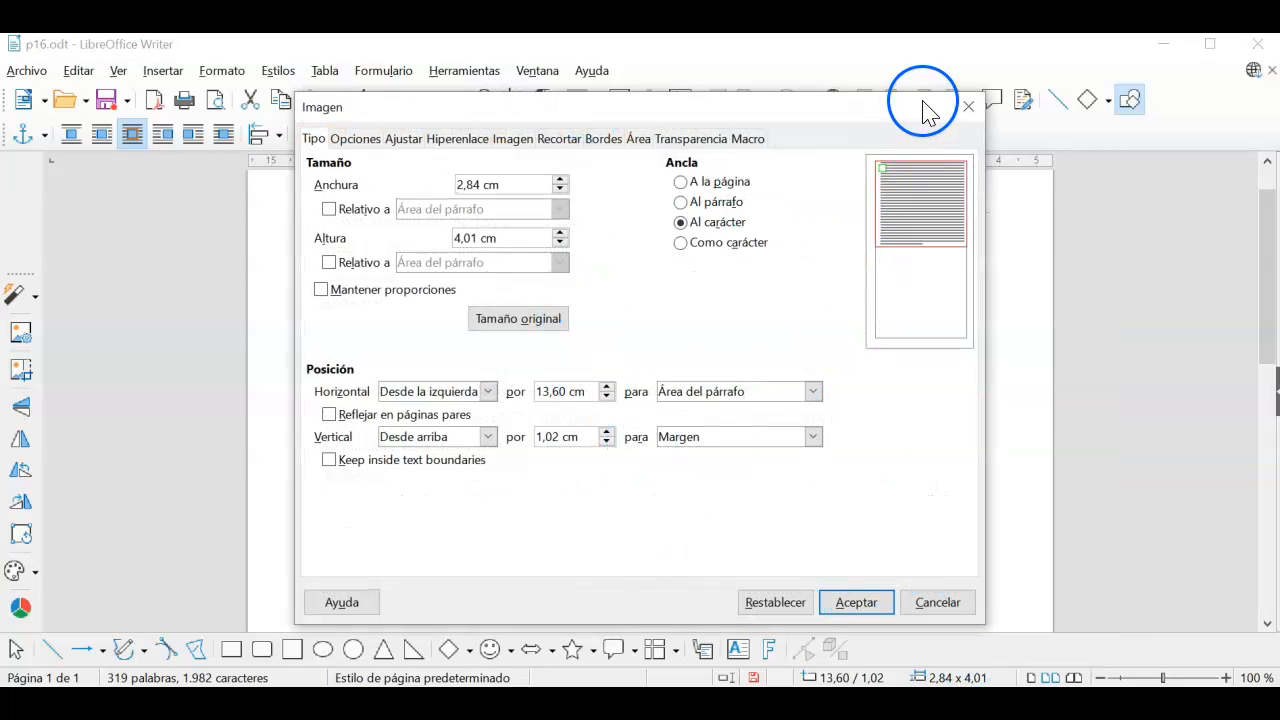
pyautogui.click(968, 106)
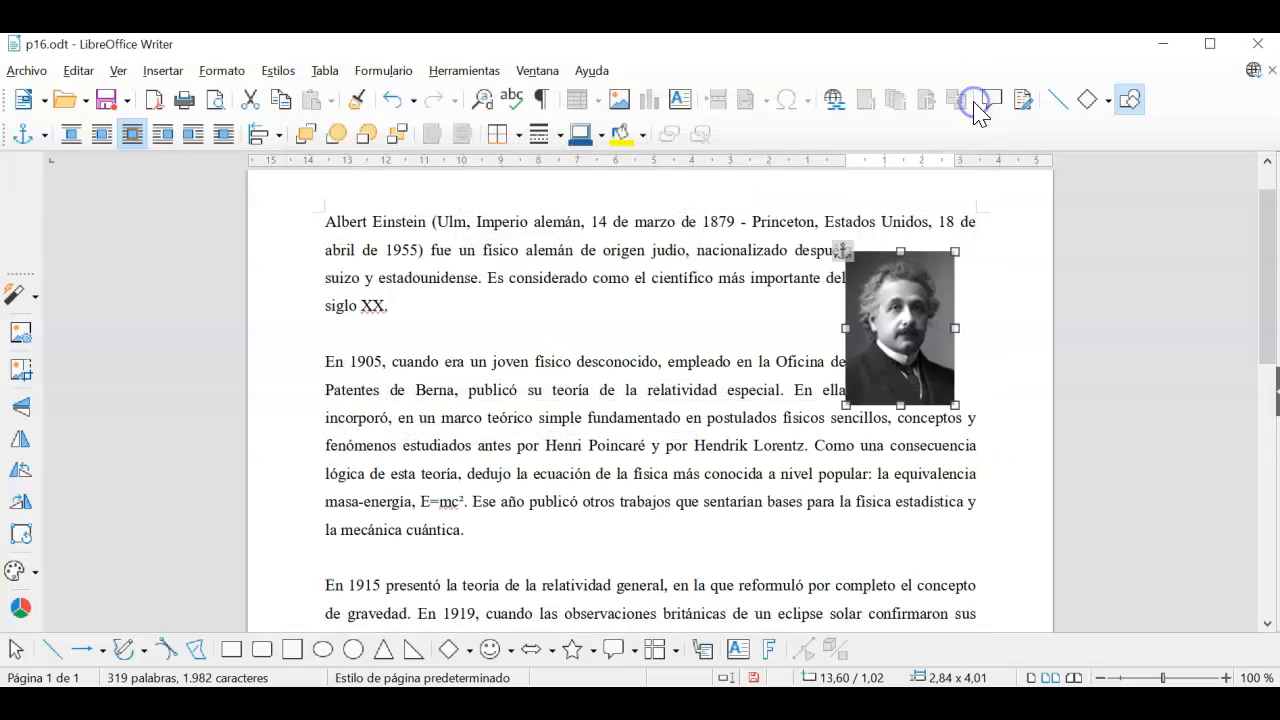
# Step: In the portrait's properties, make width and height relative to the paragraph area (Área del párrafo) and keep proportions
pyautogui.doubleClick(905, 325)
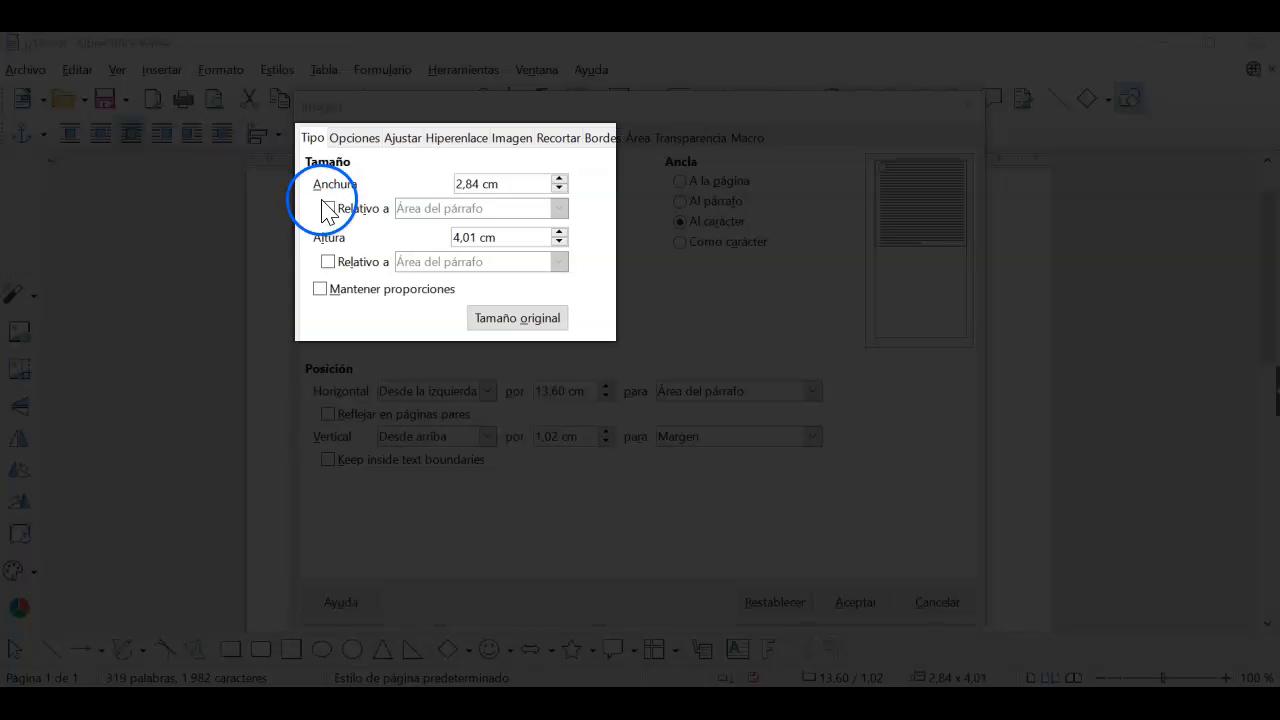
pyautogui.click(328, 208)
pyautogui.click(327, 262)
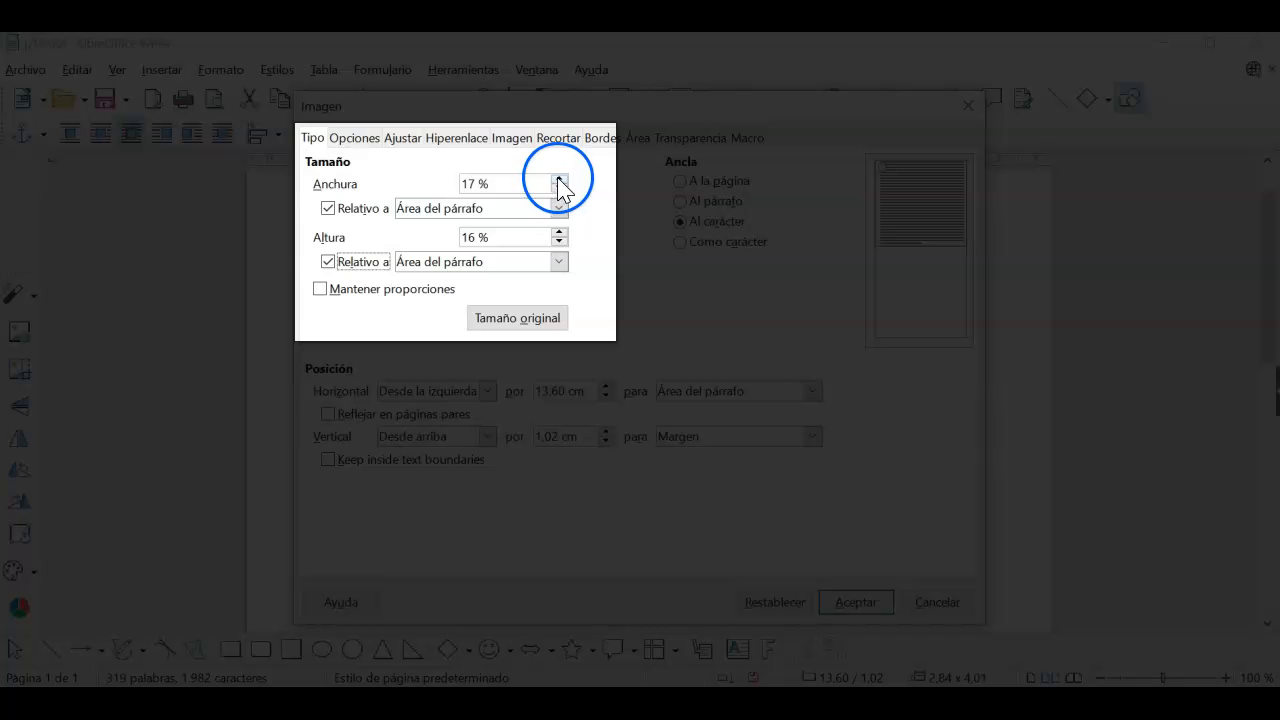
pyautogui.click(321, 289)
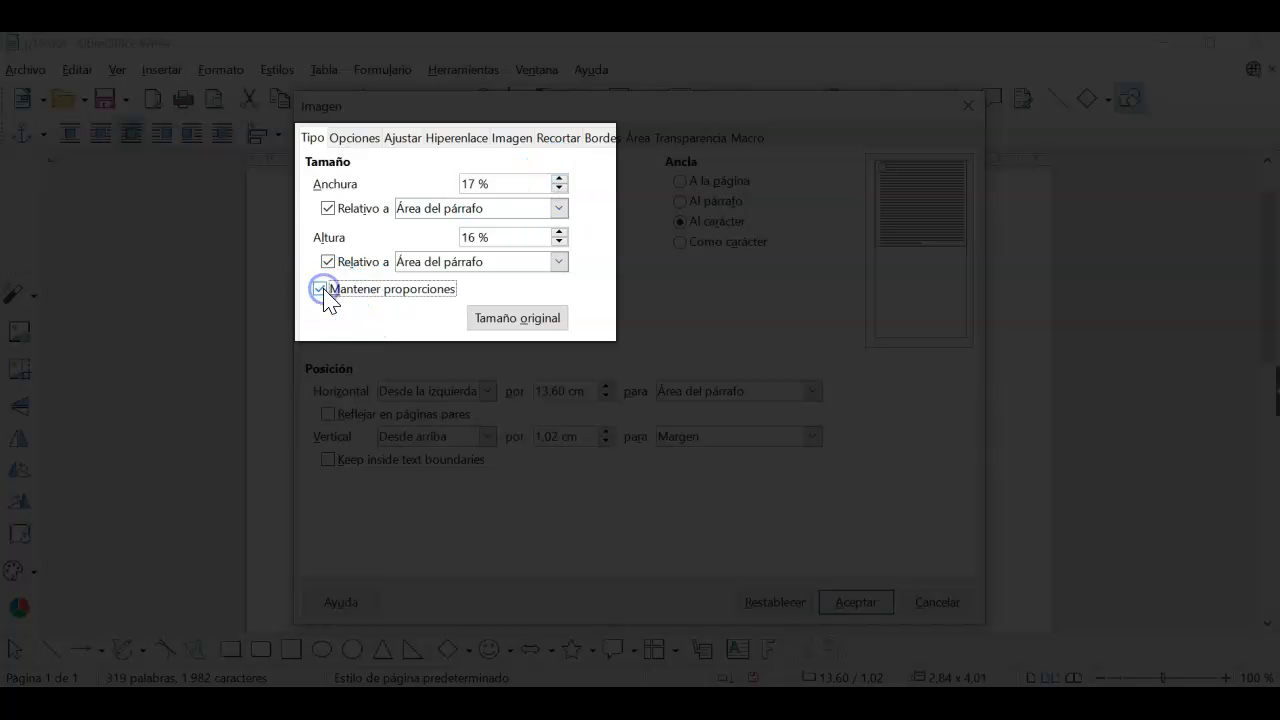
# Step: Set the portrait's width to 22 % of the paragraph area, letting the height scale proportionally
pyautogui.click(561, 178)
pyautogui.click(561, 178)
pyautogui.click(474, 183)
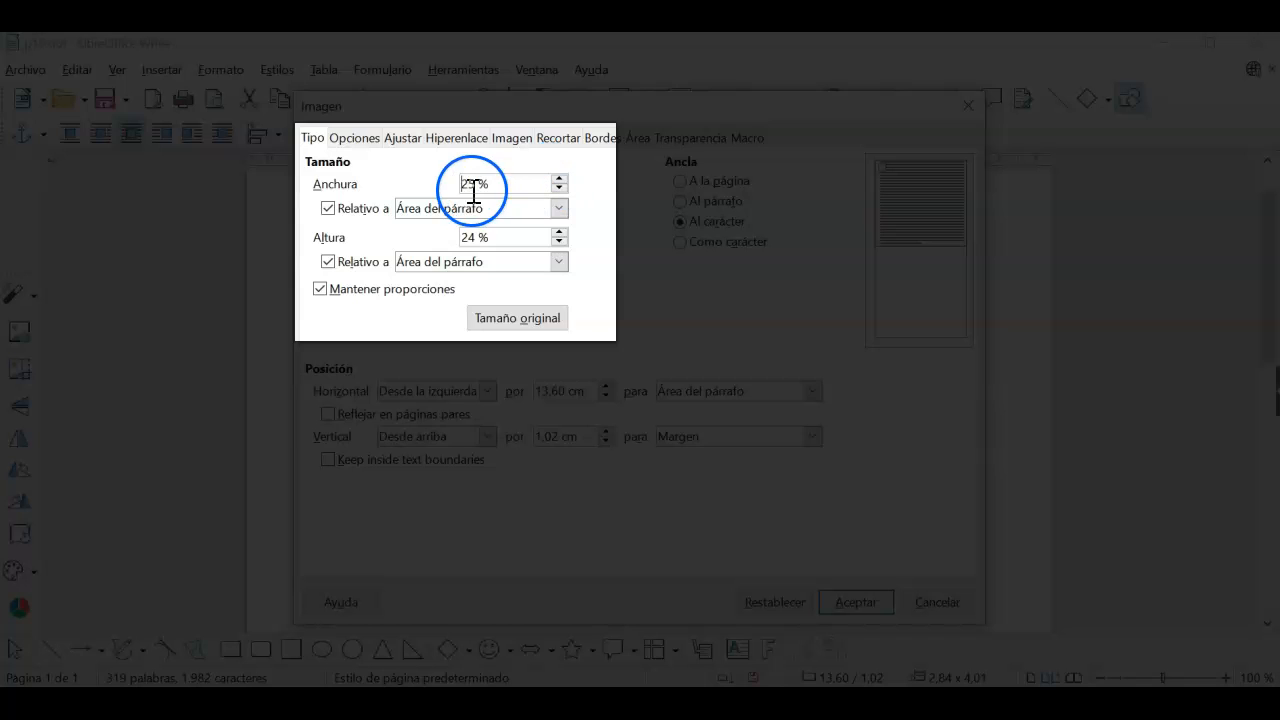
pyautogui.press('BackSpace')
pyautogui.write('2')
pyautogui.click(517, 207)
pyautogui.click(615, 226)
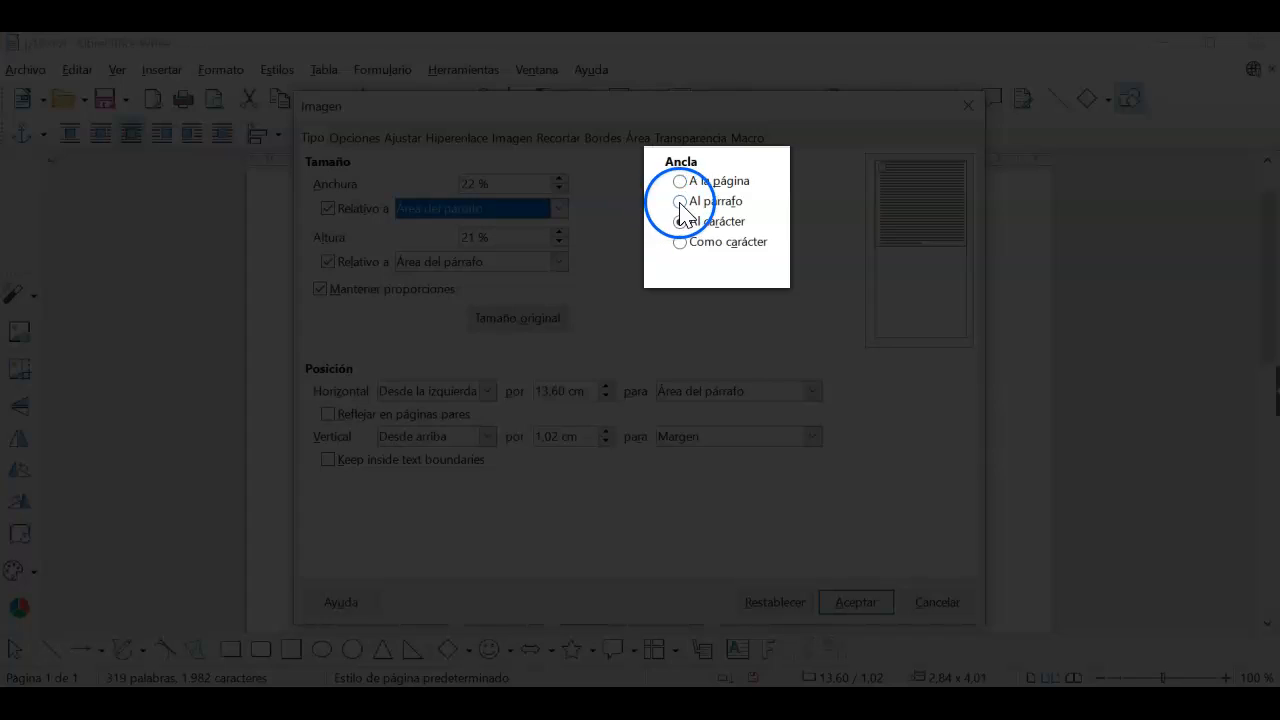
# Step: Anchor the portrait to the paragraph (Al párrafo) and set its horizontal position to Centro
pyautogui.click(681, 201)
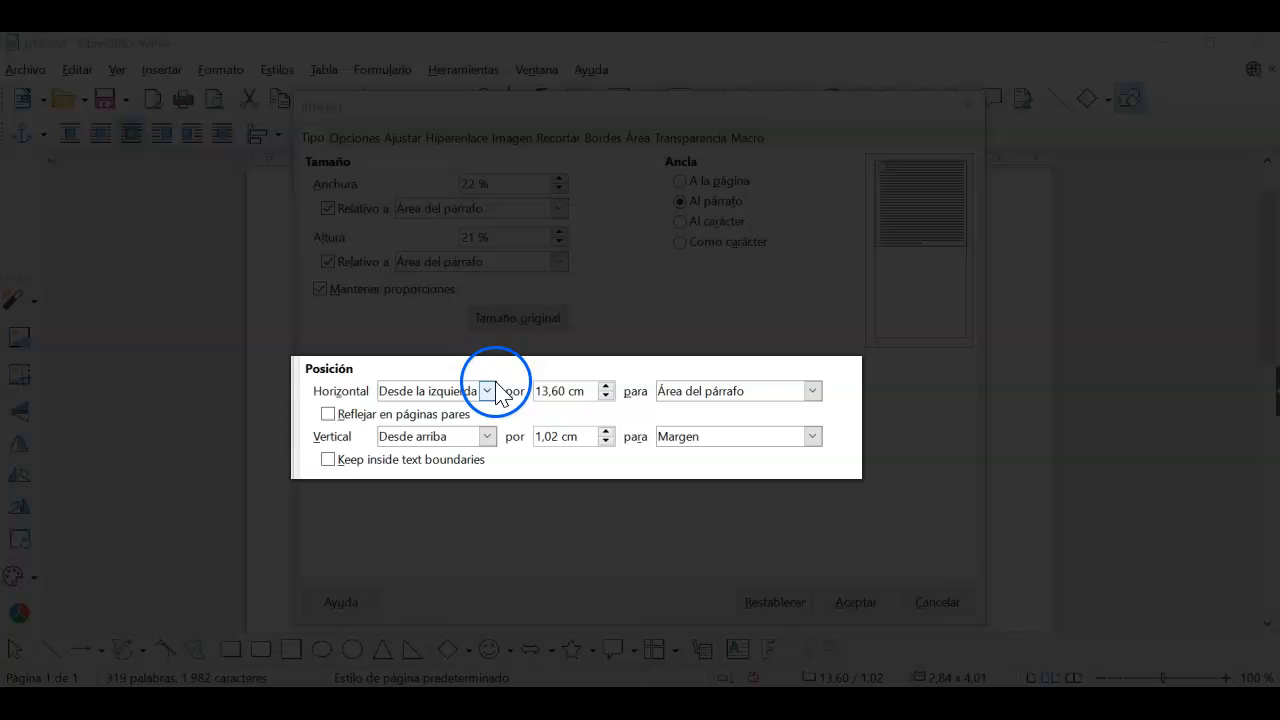
pyautogui.click(490, 390)
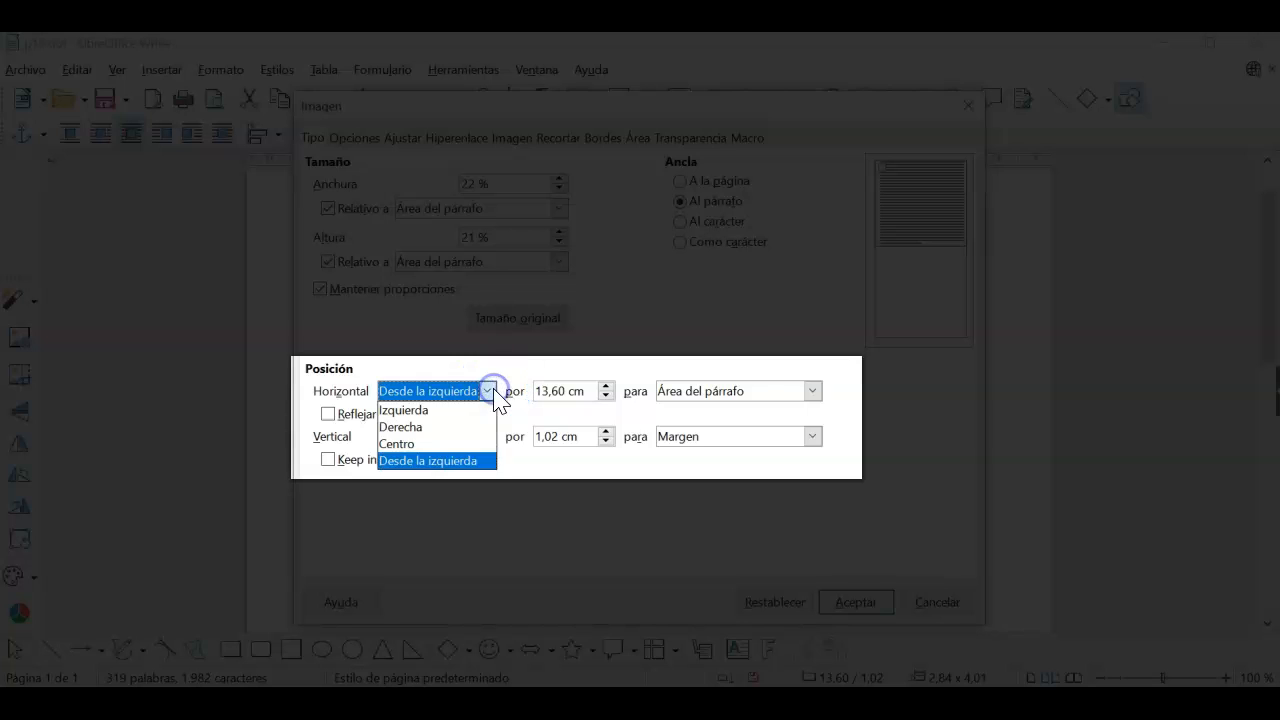
pyautogui.click(472, 443)
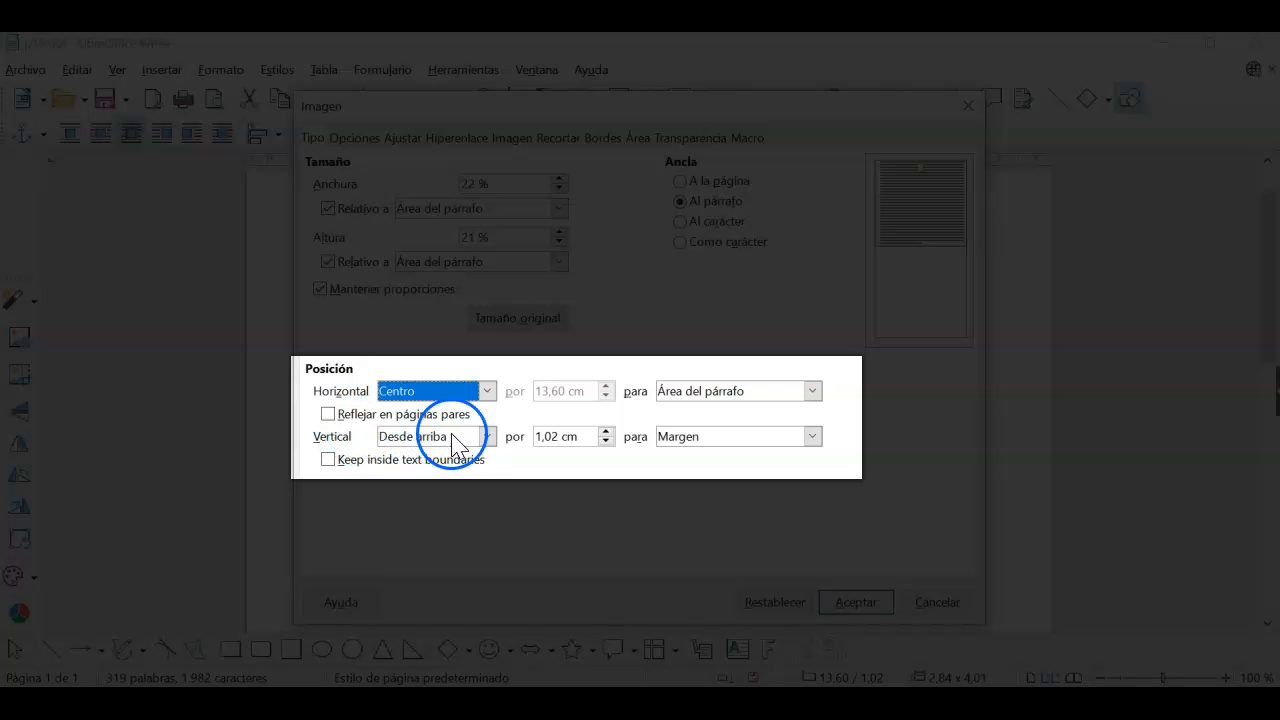
# Step: Set the portrait's vertical position to 0,55 cm from the top relative to the margin and apply the properties
pyautogui.click(556, 437)
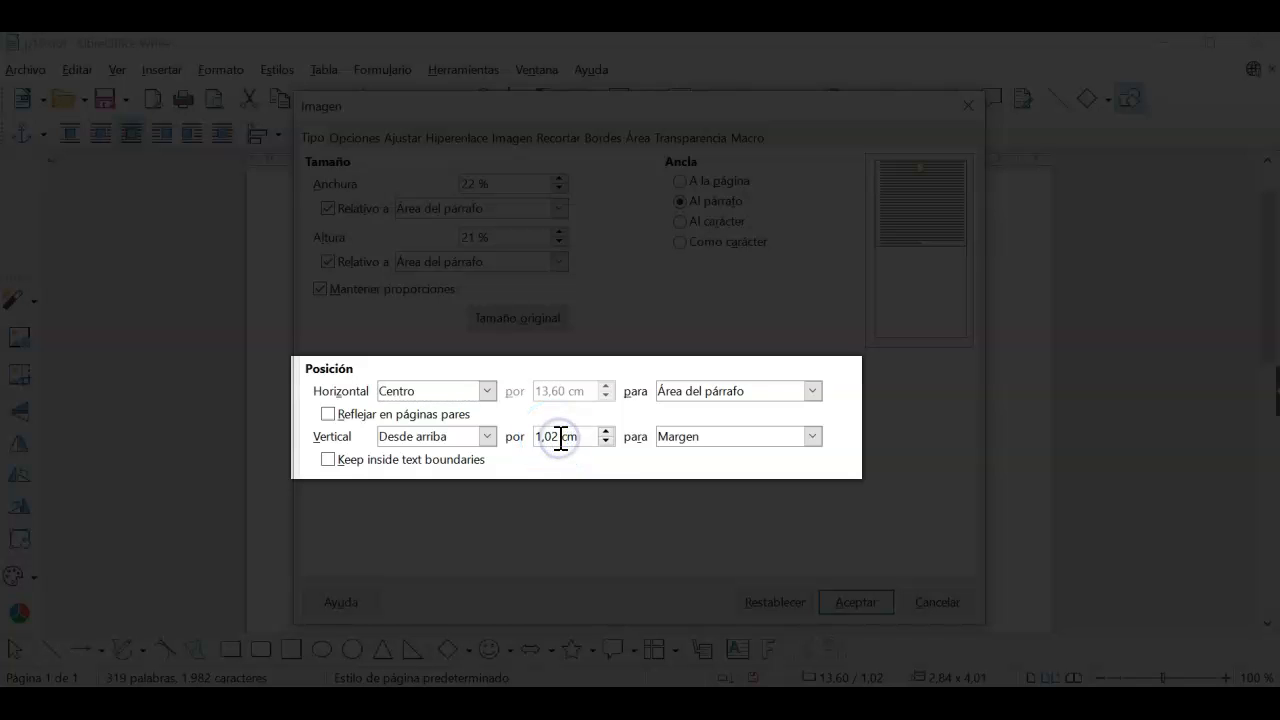
pyautogui.click(605, 441)
pyautogui.click(605, 441)
pyautogui.click(605, 441)
pyautogui.click(605, 441)
pyautogui.click(605, 441)
pyautogui.click(561, 437)
pyautogui.press('BackSpace')
pyautogui.write('55')
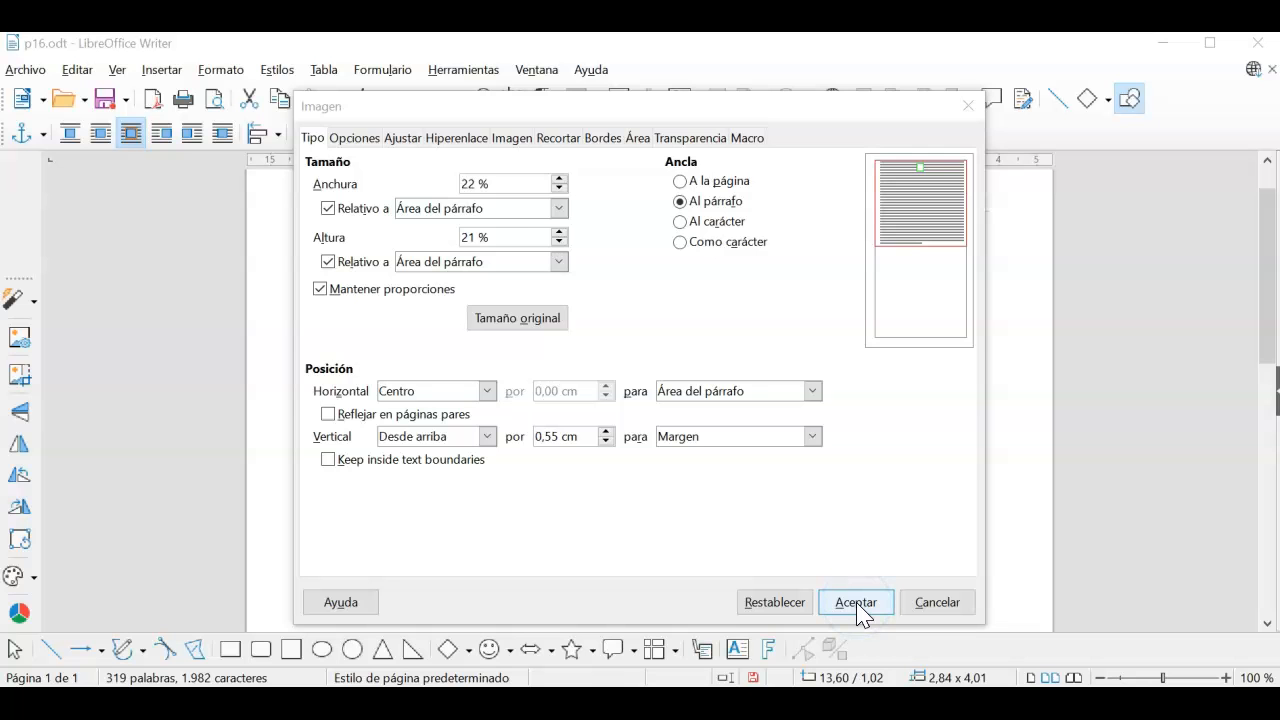
pyautogui.click(857, 604)
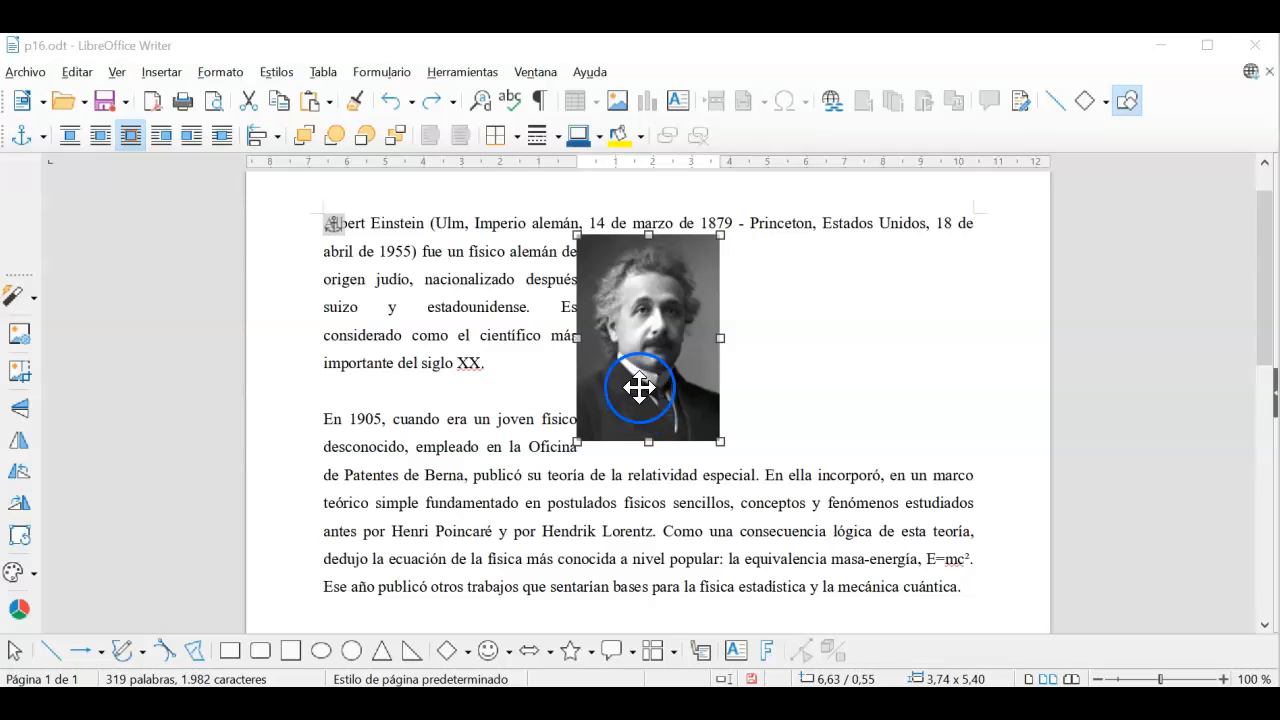
# Step: Change the portrait's text wrap to Paralelo in its image properties and apply it
pyautogui.rightClick(658, 346)
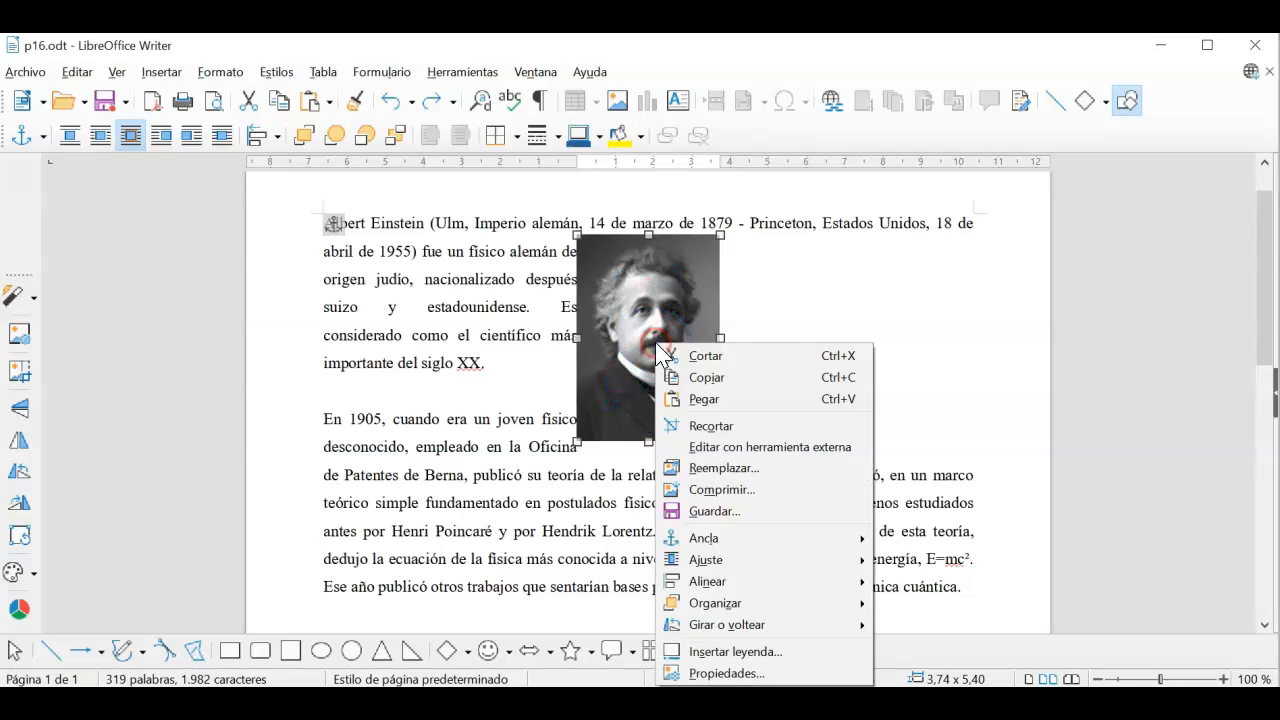
pyautogui.click(724, 673)
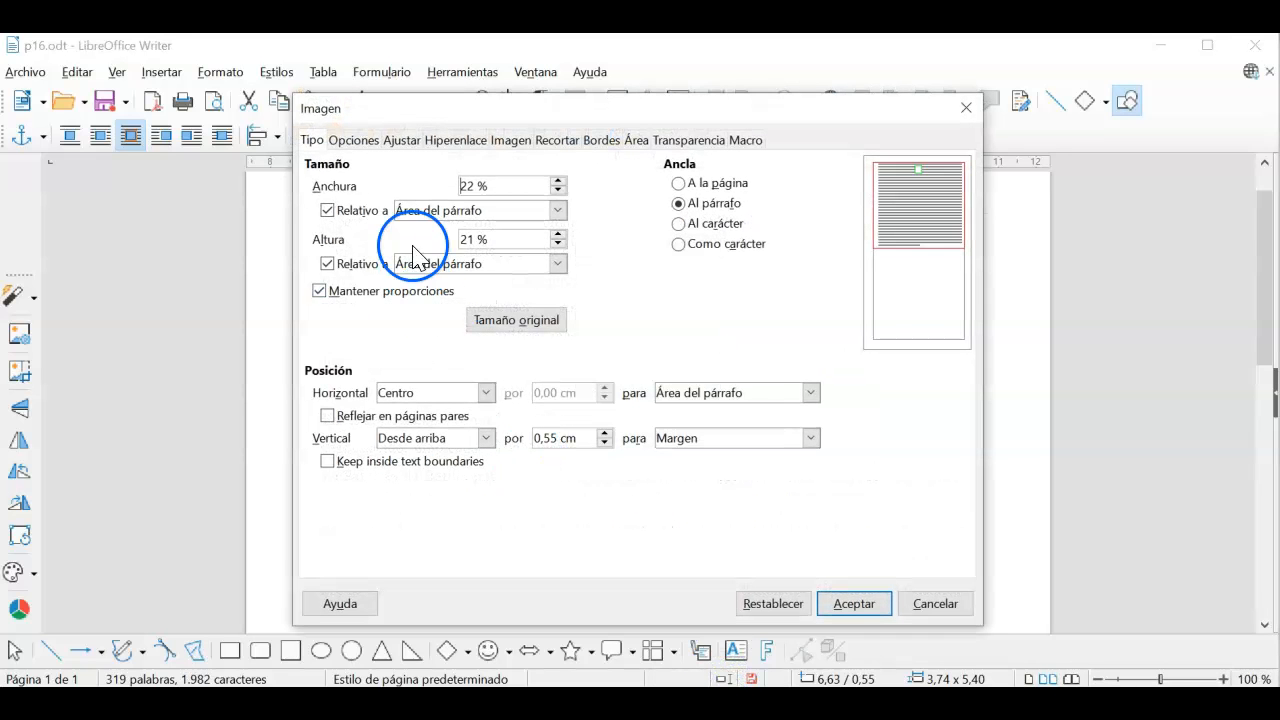
pyautogui.click(400, 140)
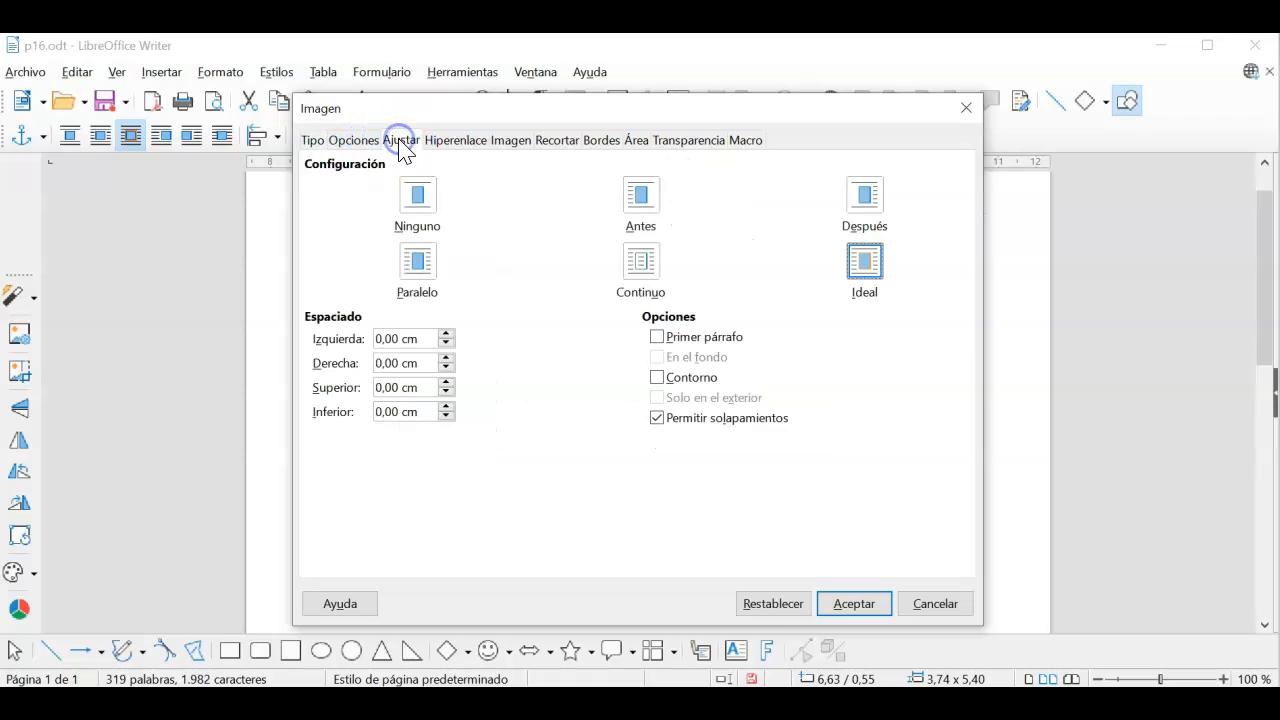
pyautogui.click(414, 276)
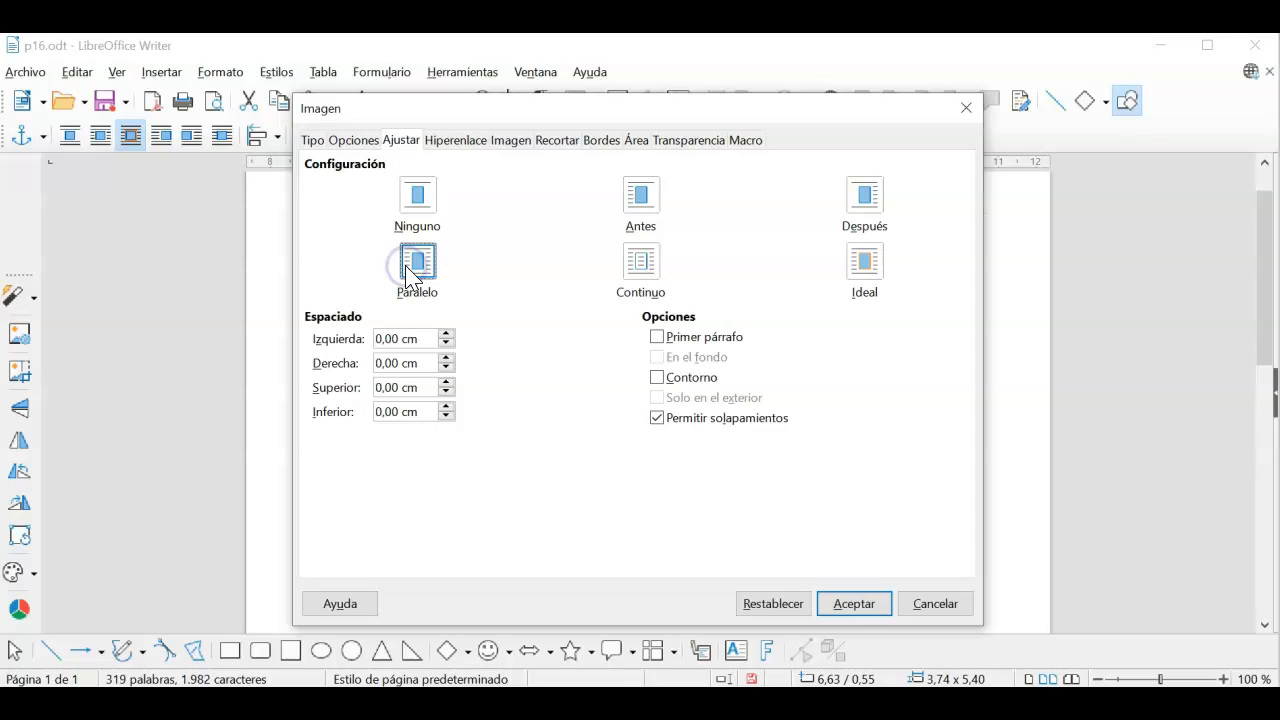
pyautogui.click(856, 612)
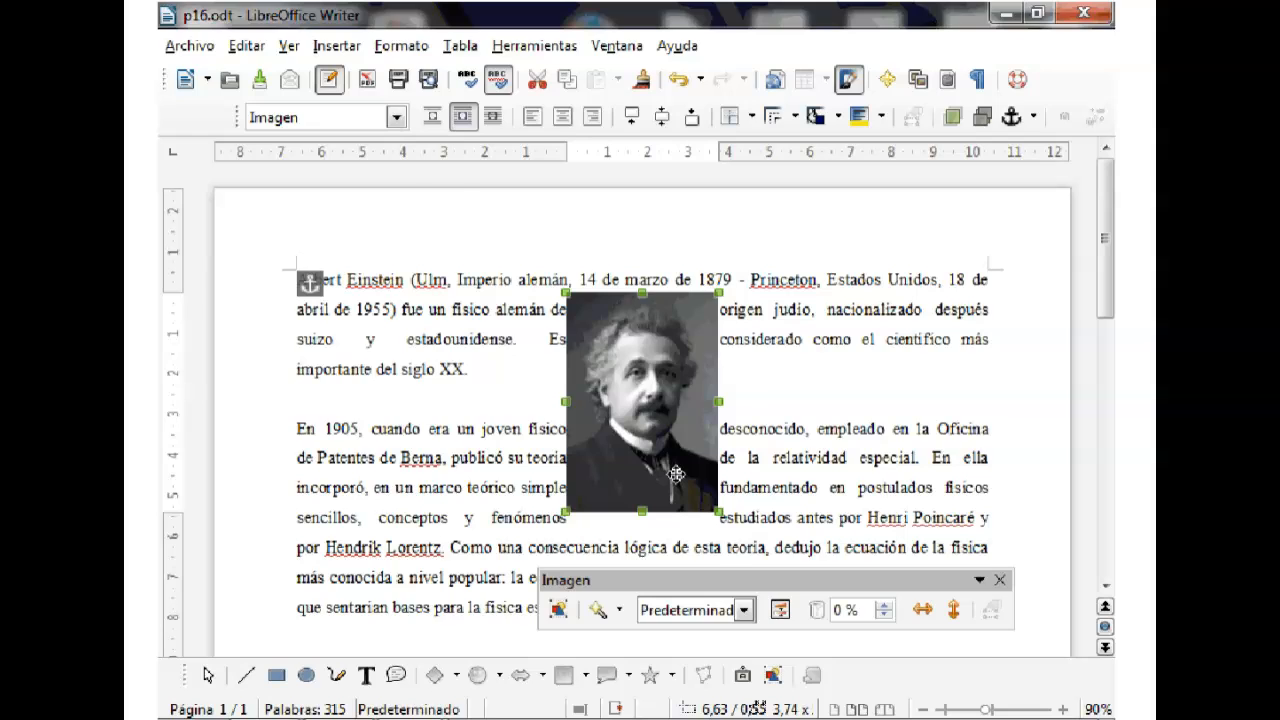
# Step: Reopen the portrait's wrap settings and set the left spacing to 0,25 cm
pyautogui.doubleClick(676, 474)
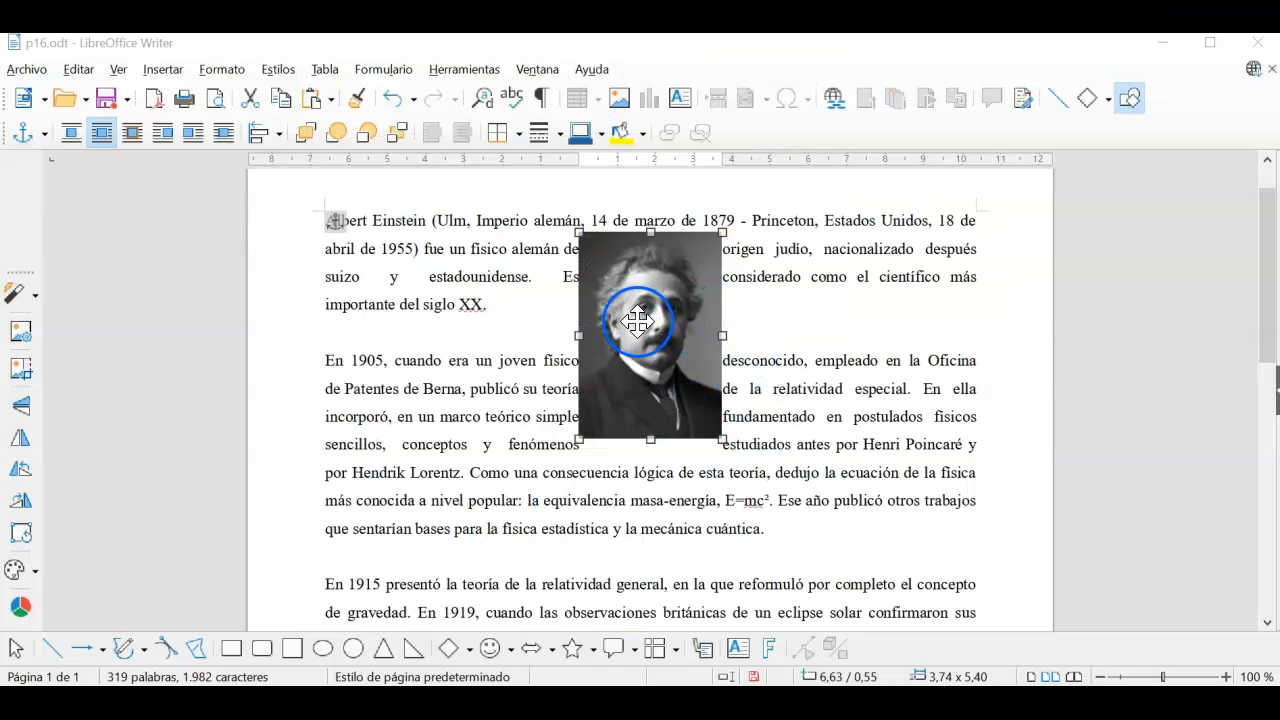
pyautogui.rightClick(641, 324)
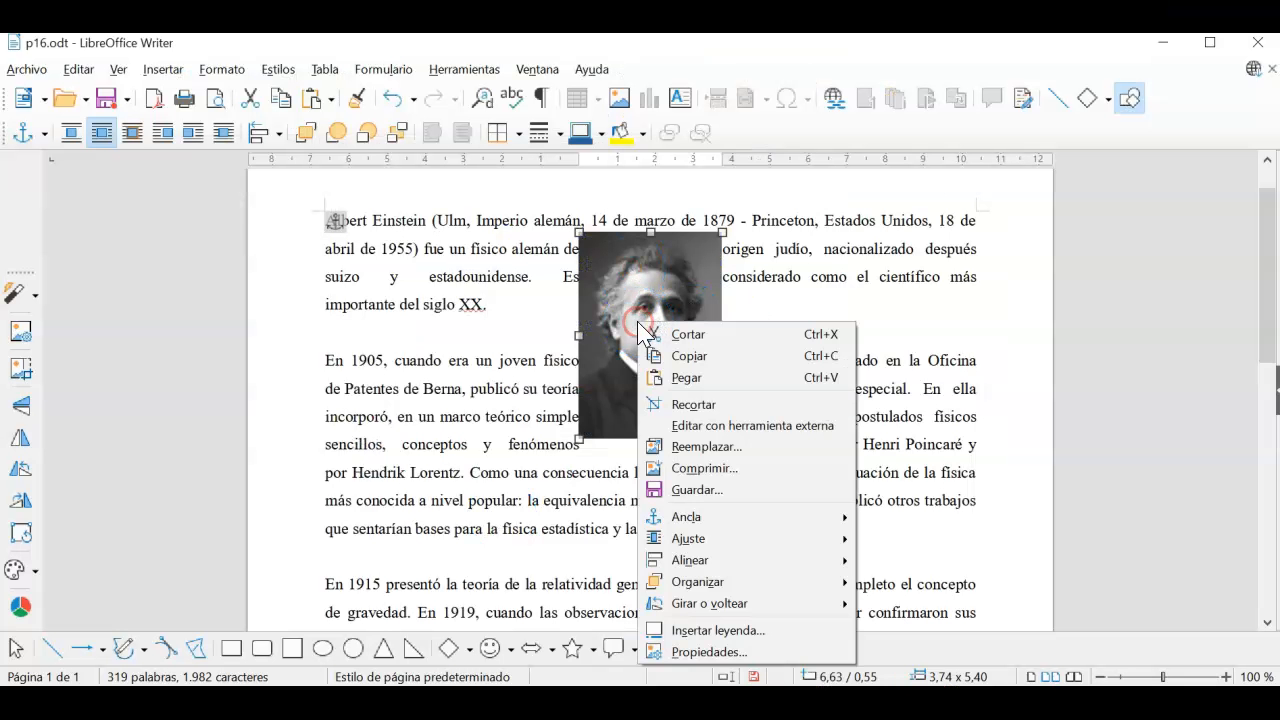
pyautogui.click(710, 652)
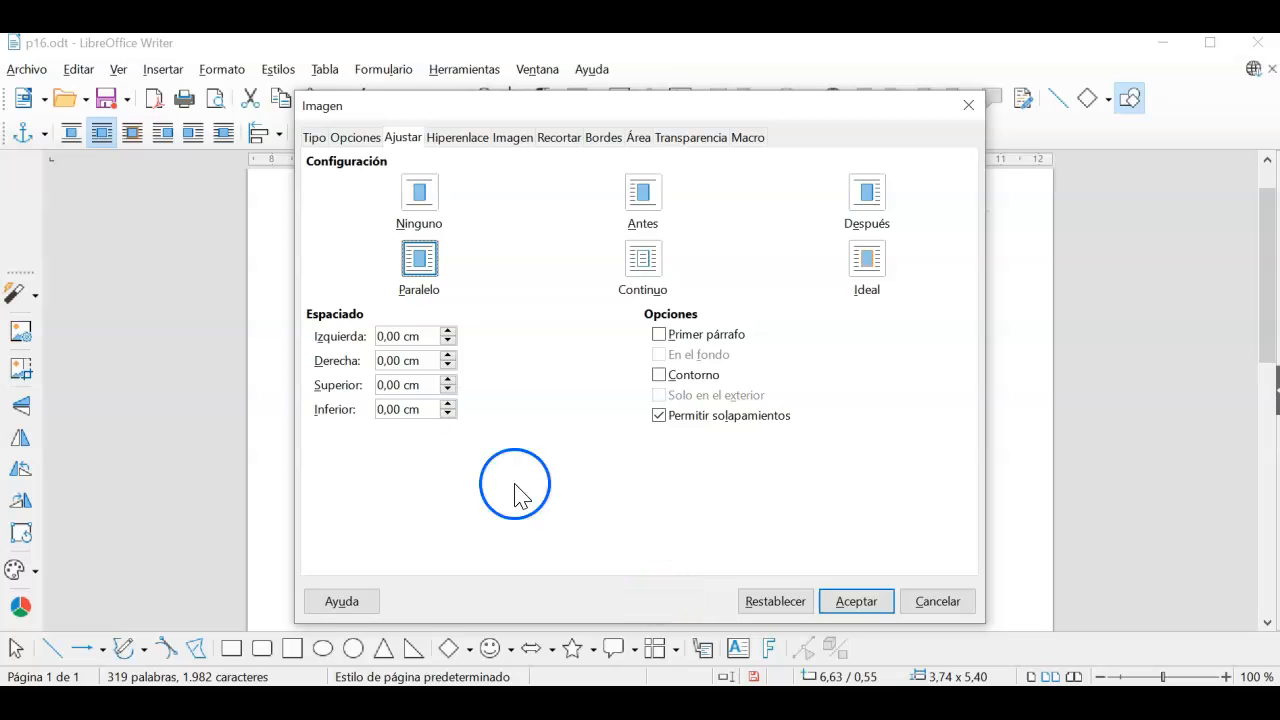
pyautogui.click(448, 333)
pyautogui.click(448, 333)
pyautogui.click(448, 333)
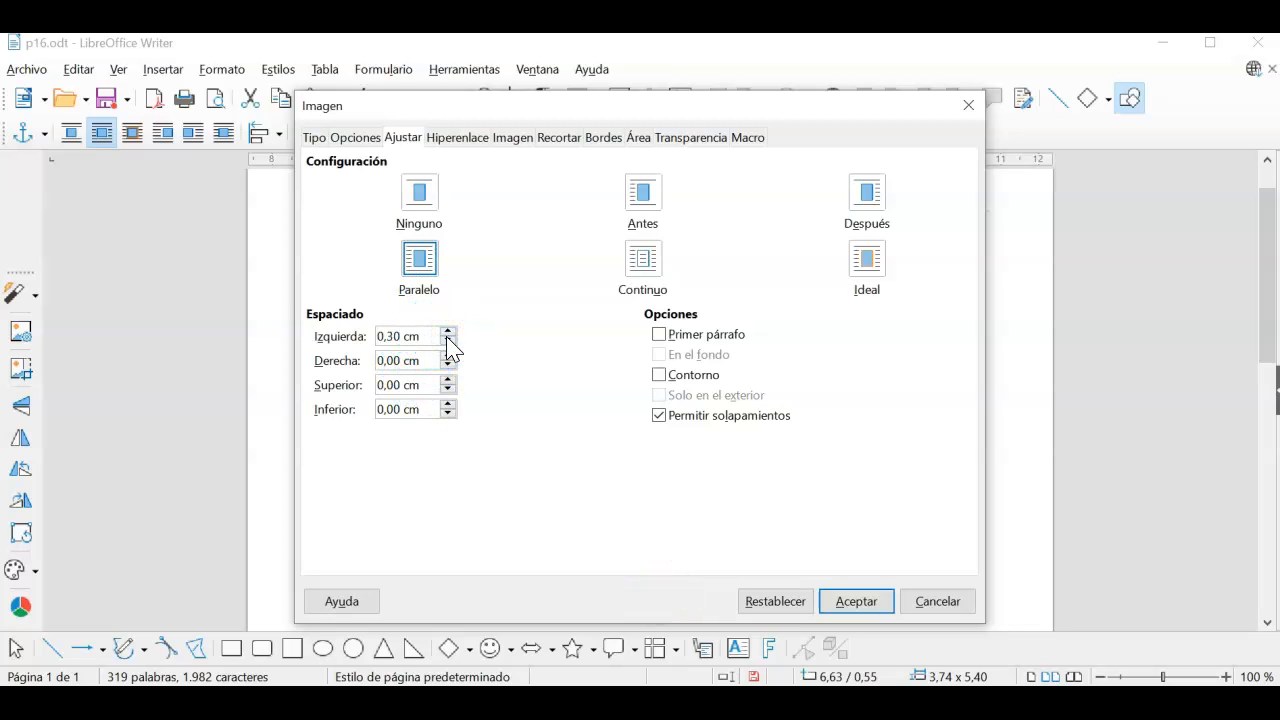
pyautogui.click(406, 334)
pyautogui.doubleClick(406, 334)
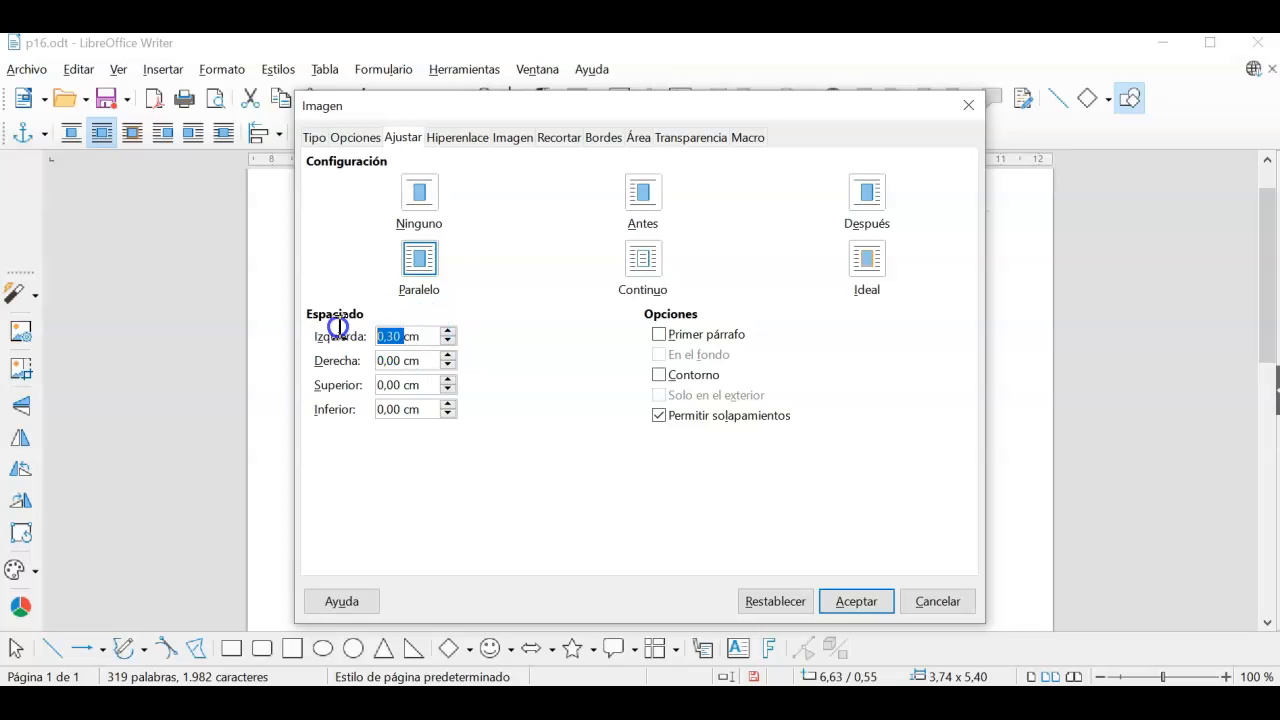
pyautogui.write('0,25')
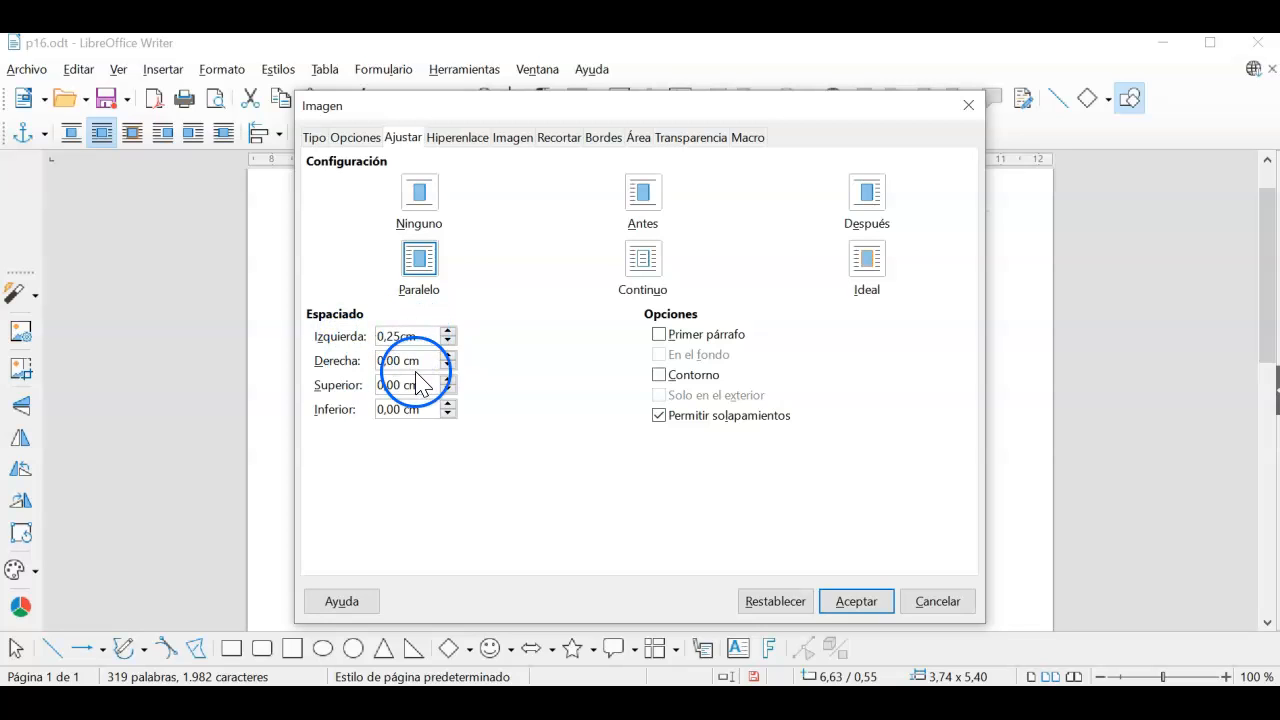
# Step: Set the portrait's right, top and bottom wrap spacing to 0,25 cm each and apply the settings
pyautogui.moveTo(405, 361); pyautogui.dragTo(369, 385)
pyautogui.write('0,25')
pyautogui.write('0,25')
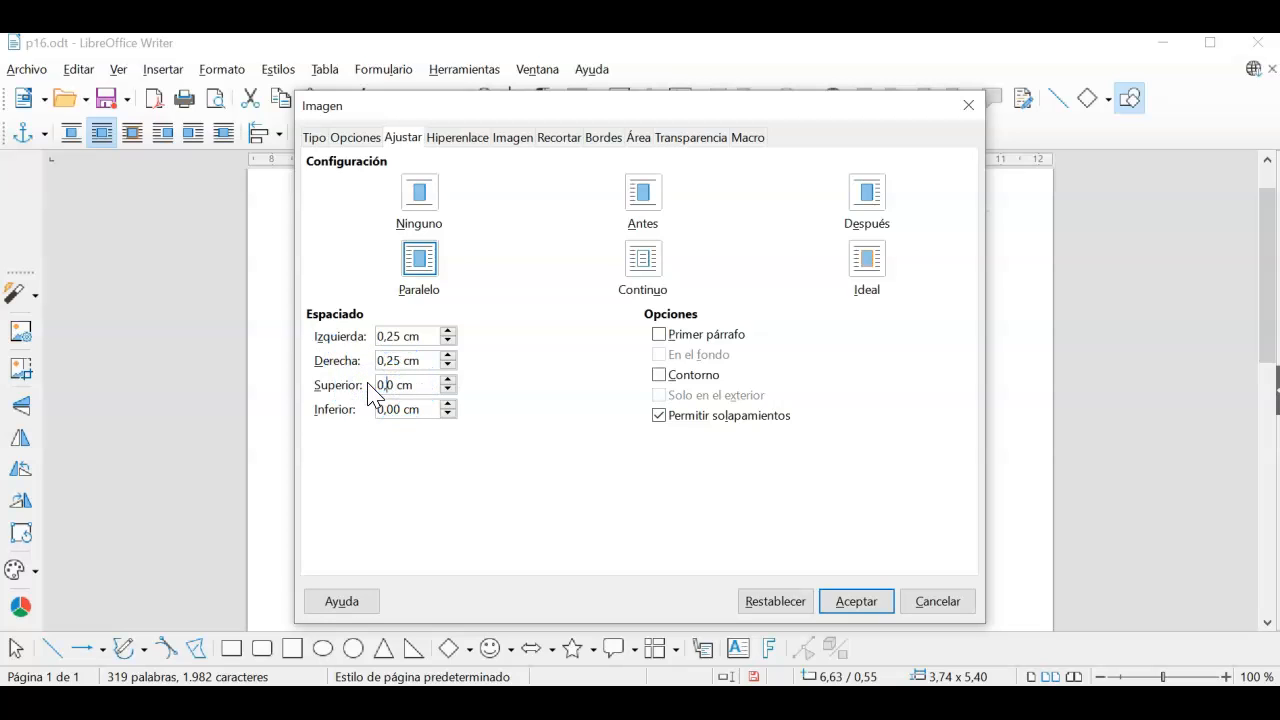
pyautogui.moveTo(400, 409); pyautogui.dragTo(348, 414)
pyautogui.write('0,25')
pyautogui.click(858, 601)
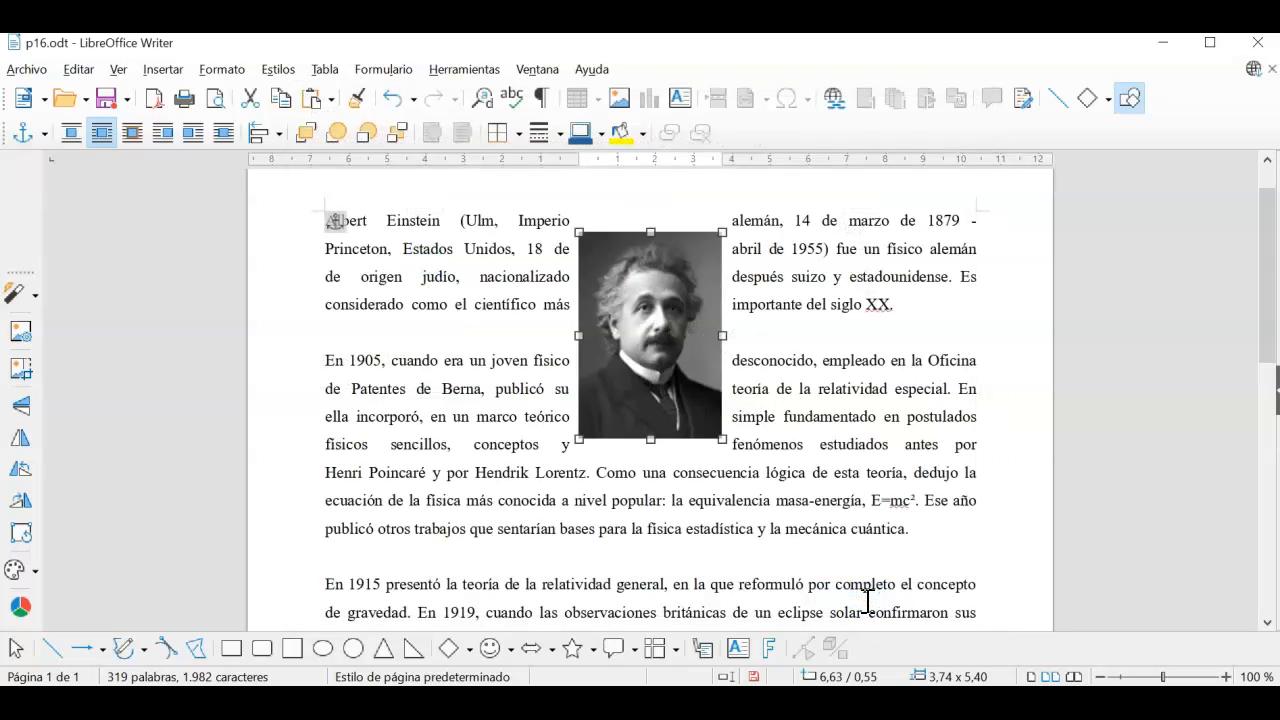
# Step: Change the Einstein portrait's text wrap to Ninguno and set its left and right spacing to 0 cm
pyautogui.click(230, 651)
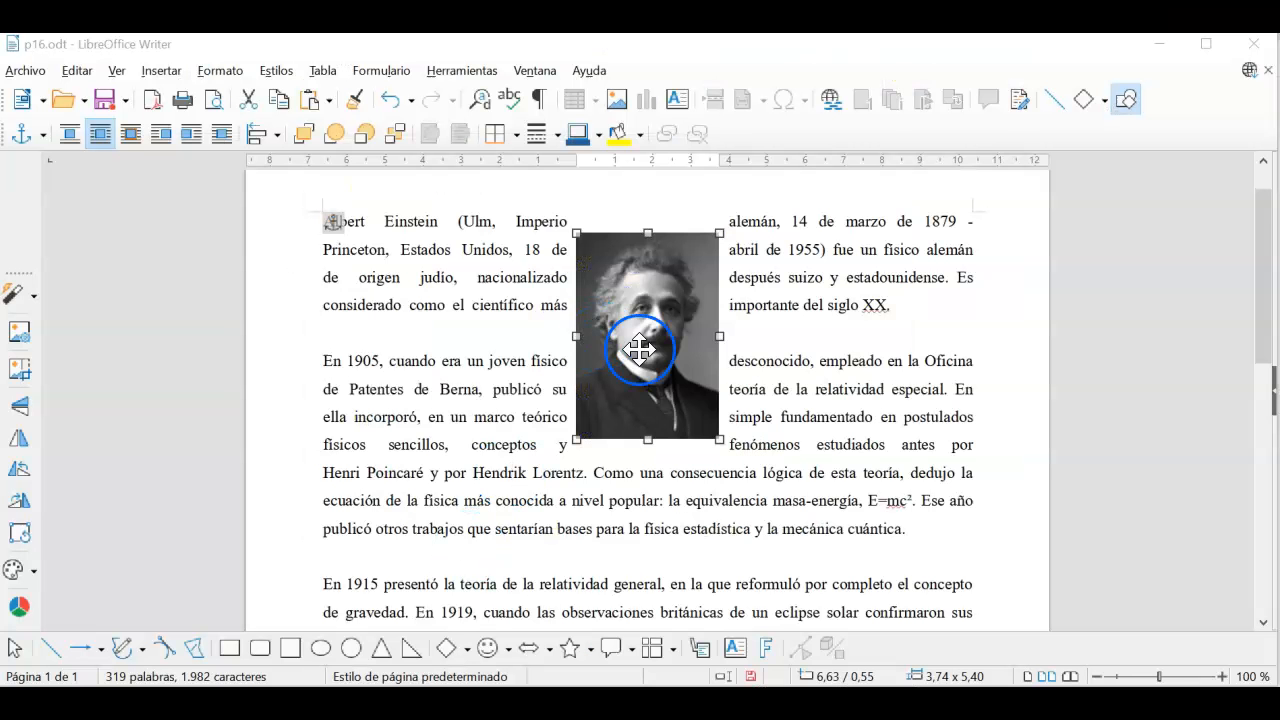
pyautogui.rightClick(643, 329)
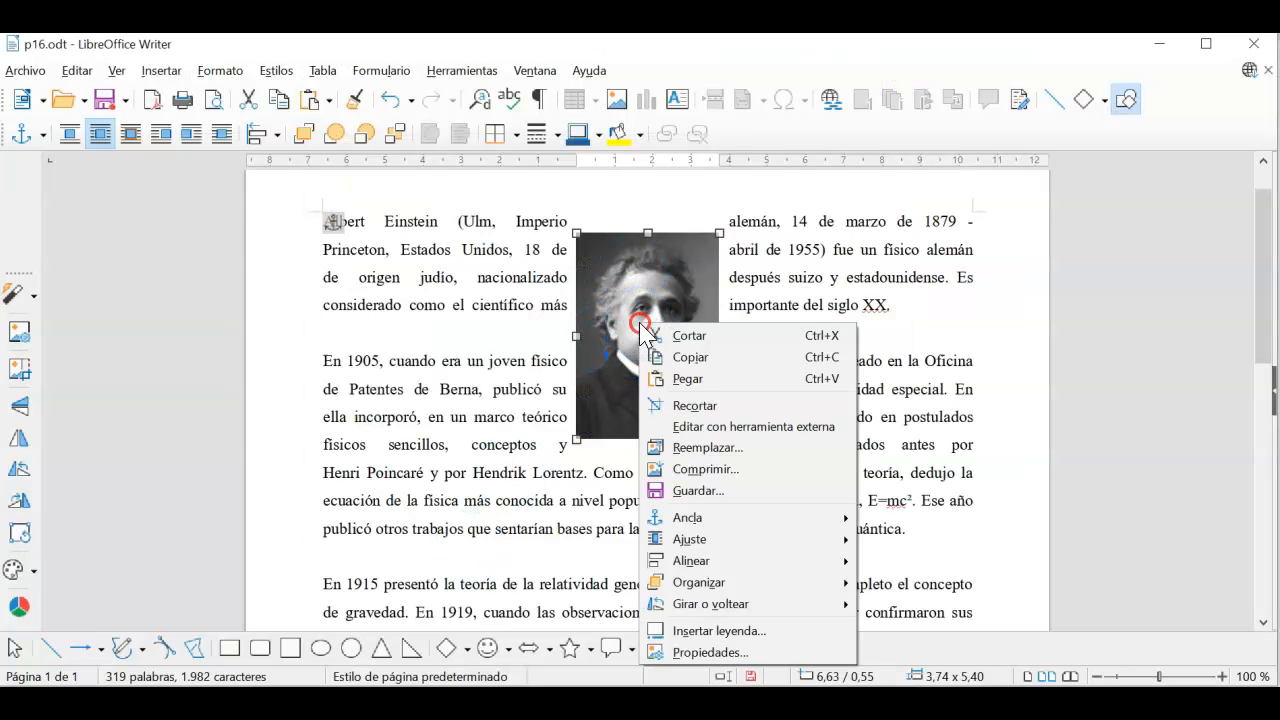
pyautogui.click(706, 655)
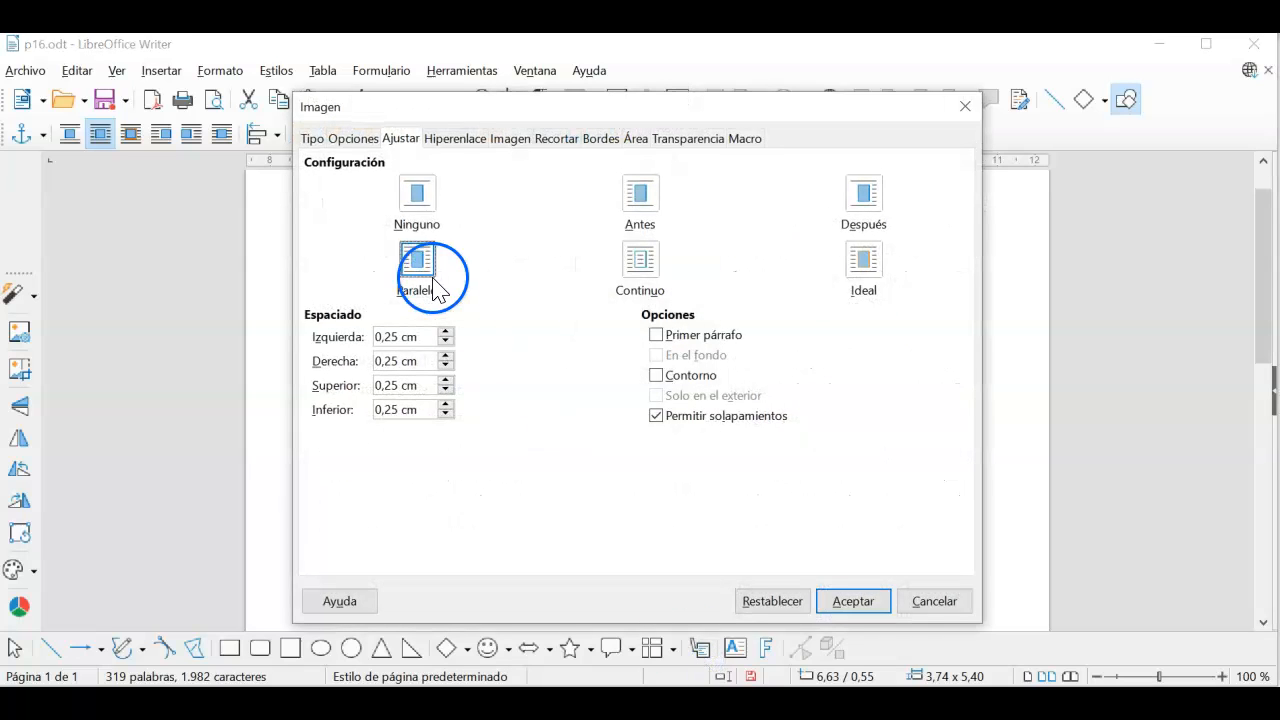
pyautogui.click(420, 196)
pyautogui.moveTo(428, 338); pyautogui.dragTo(322, 341)
pyautogui.write('0')
pyautogui.moveTo(421, 366); pyautogui.dragTo(335, 363)
pyautogui.write('0')
# Step: Set the portrait's top spacing to 0 cm and its bottom spacing to 0,4 cm, and apply the settings
pyautogui.moveTo(429, 385); pyautogui.dragTo(317, 387)
pyautogui.write('0')
pyautogui.moveTo(430, 410); pyautogui.dragTo(300, 409)
pyautogui.write('0,4')
pyautogui.click(393, 407)
pyautogui.click(494, 437)
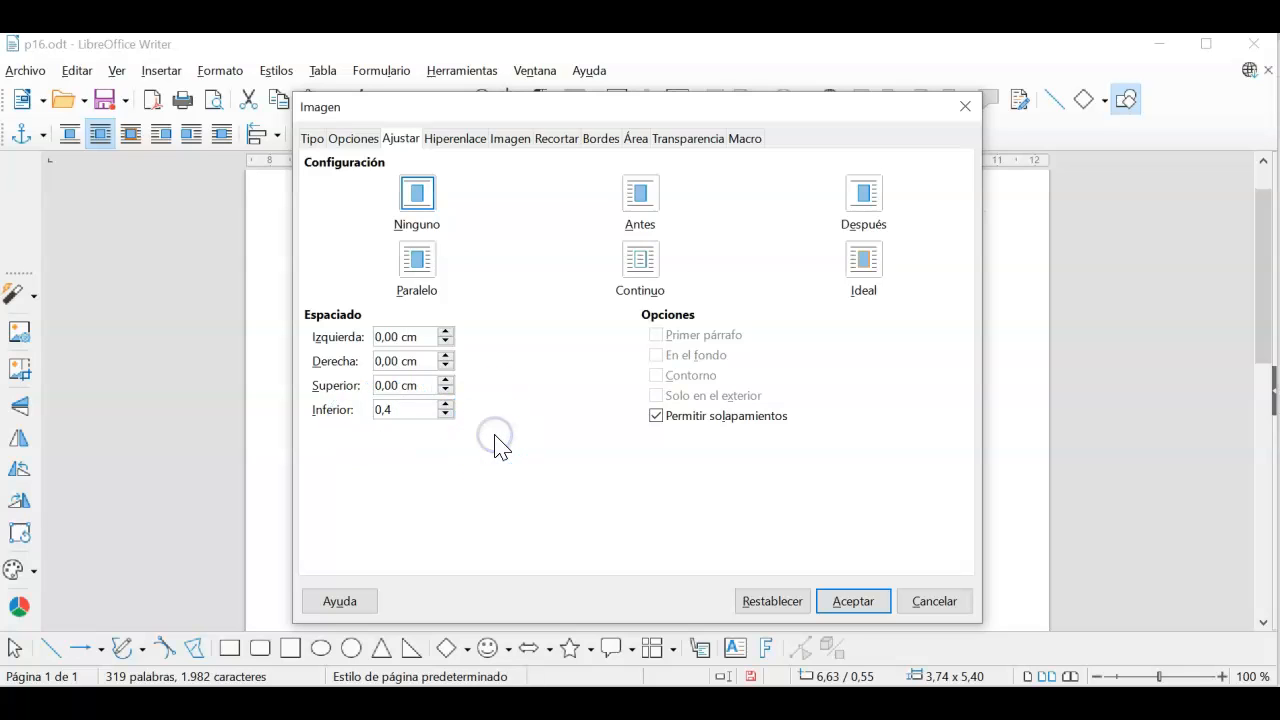
pyautogui.click(433, 385)
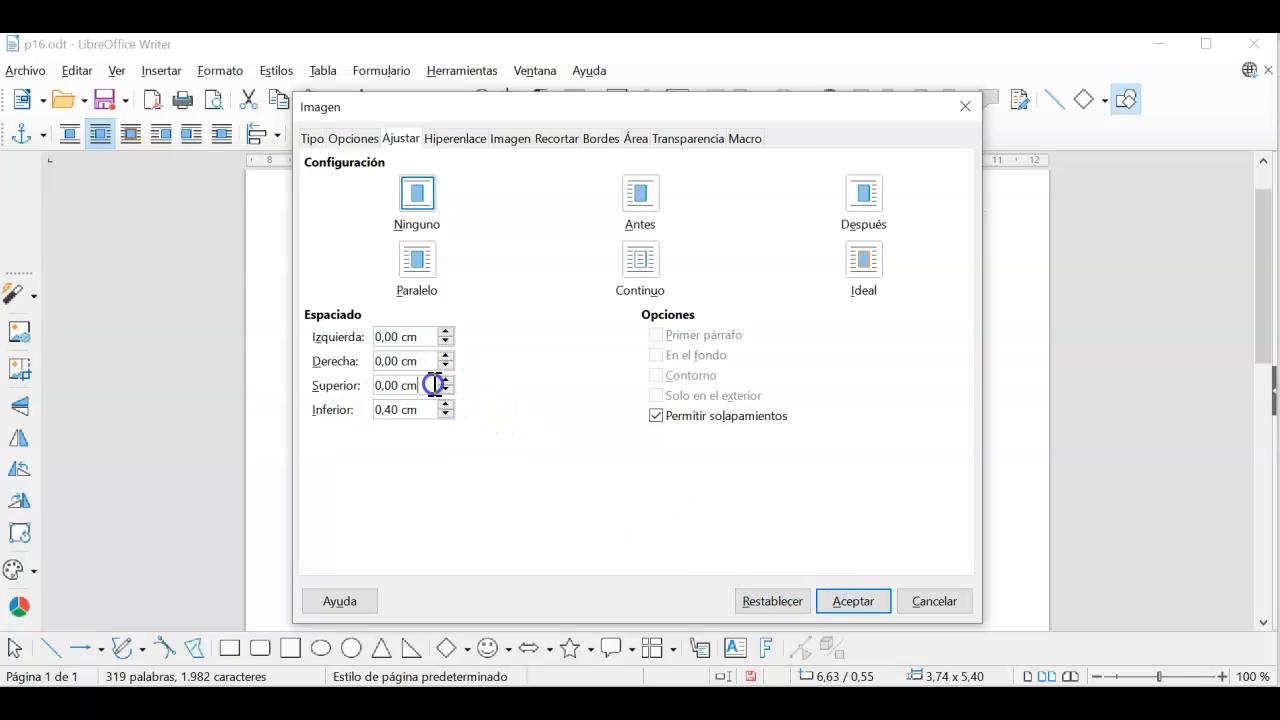
pyautogui.click(853, 605)
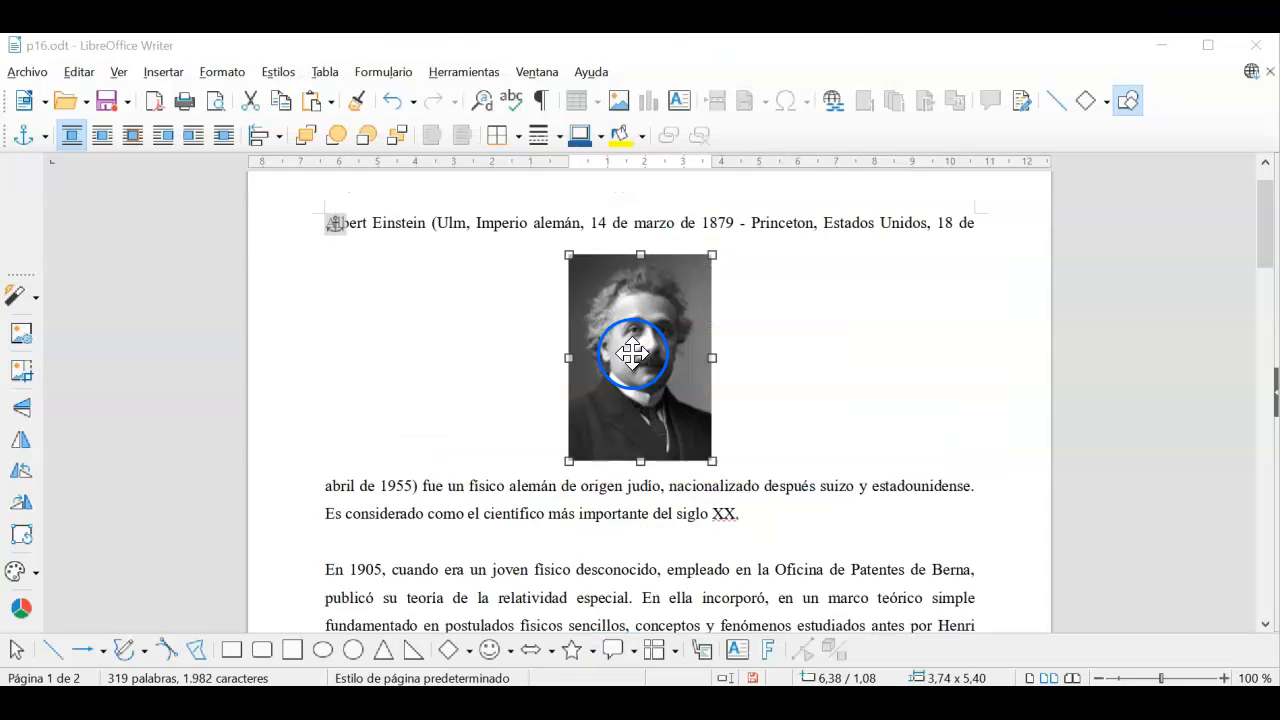
# Step: Set the portrait's vertical position to Superior and its horizontal position to Centro, apply the properties and deselect the image
pyautogui.rightClick(628, 356)
pyautogui.click(690, 352)
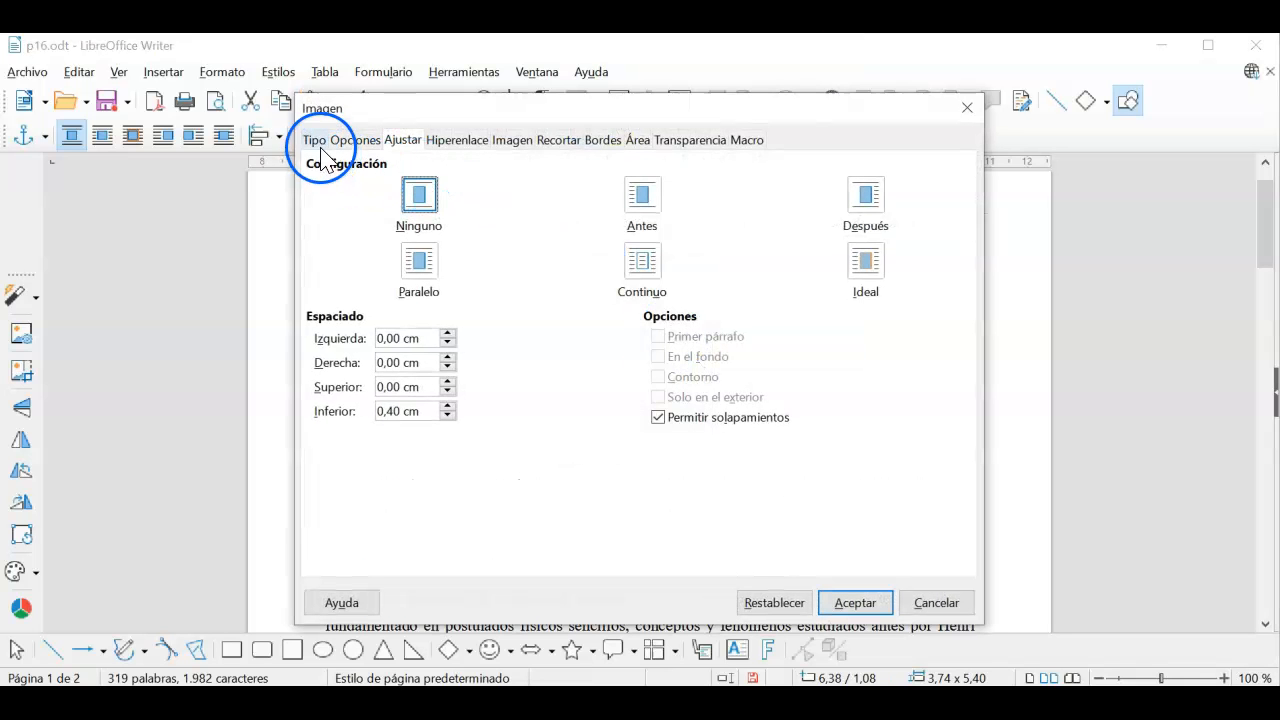
pyautogui.click(316, 145)
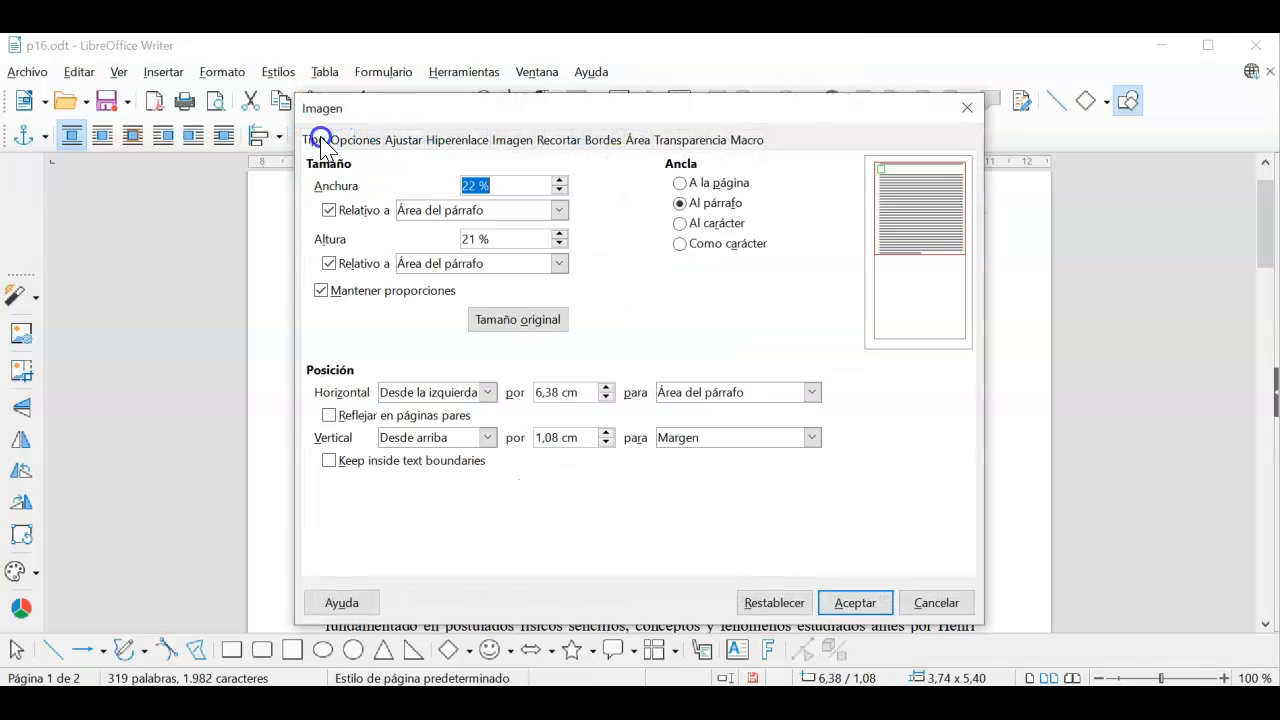
pyautogui.click(487, 438)
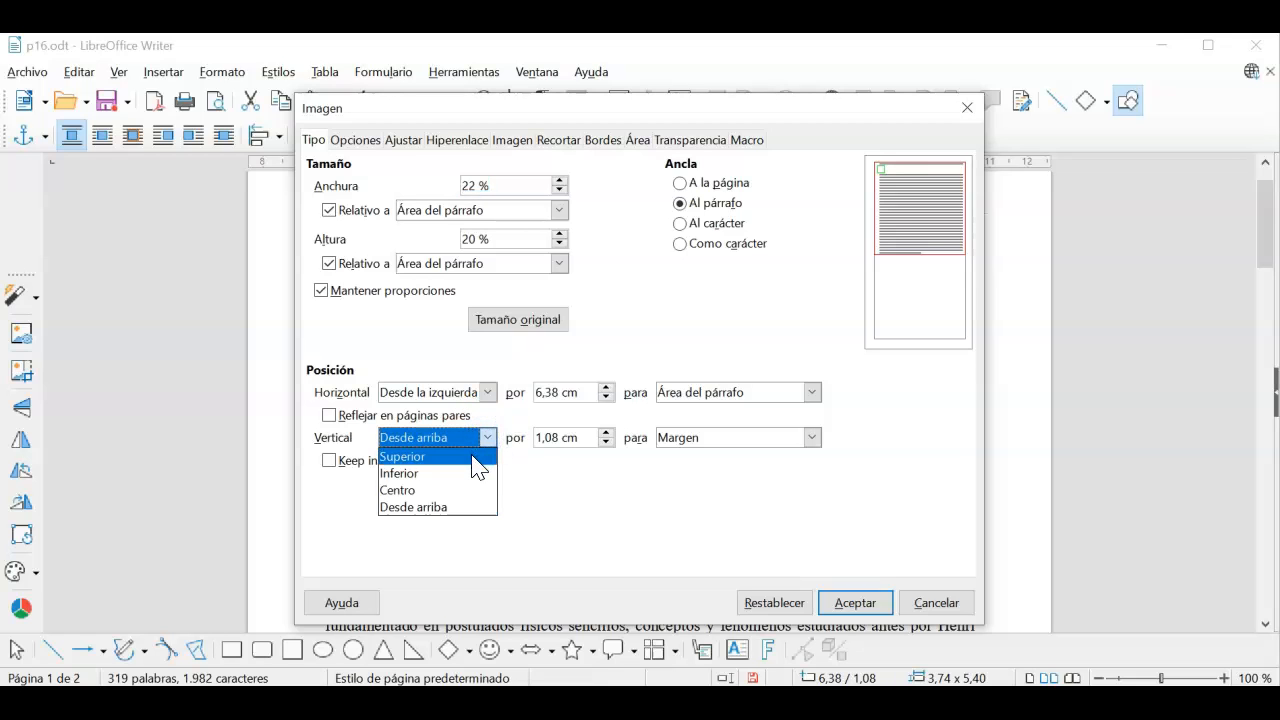
pyautogui.click(474, 457)
pyautogui.click(489, 392)
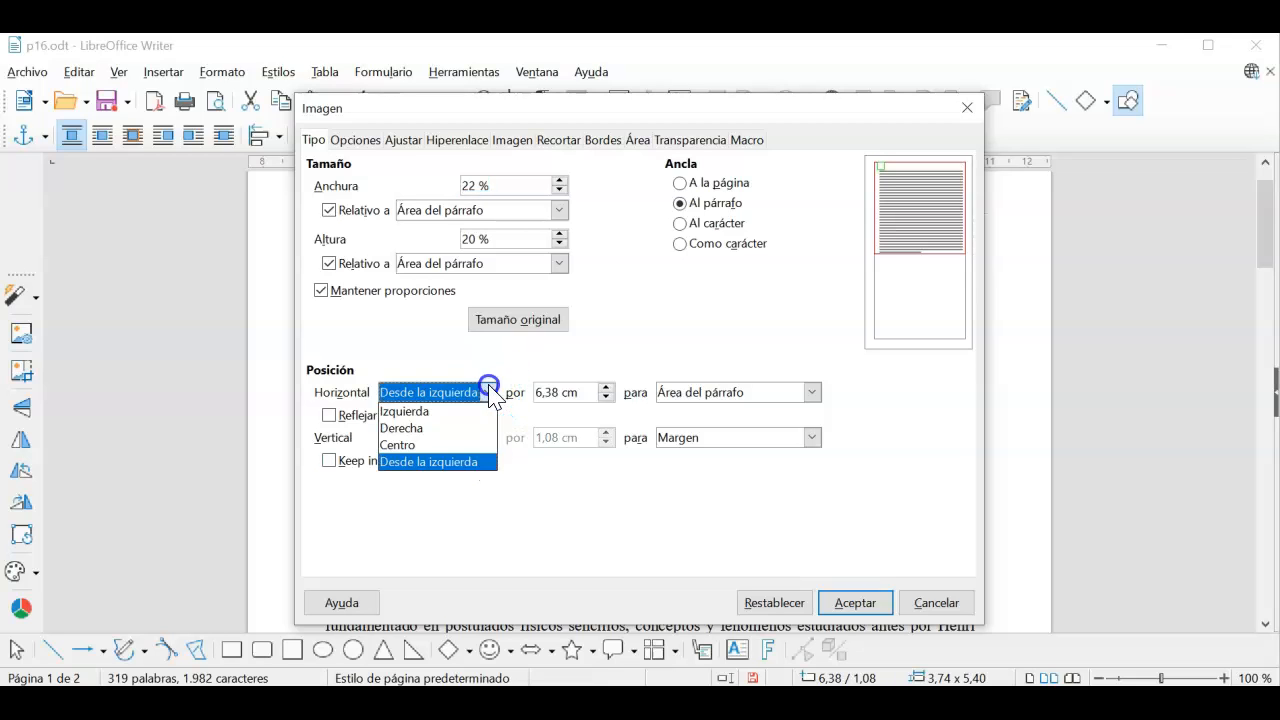
pyautogui.click(440, 445)
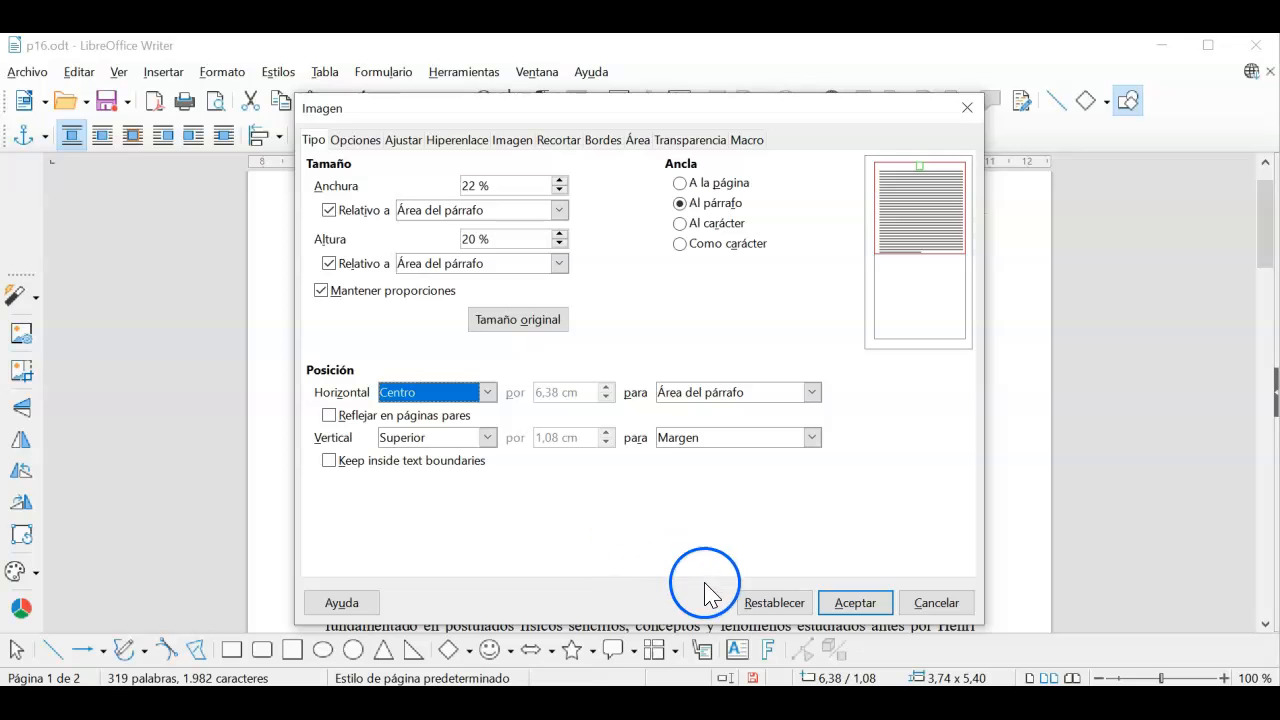
pyautogui.click(853, 603)
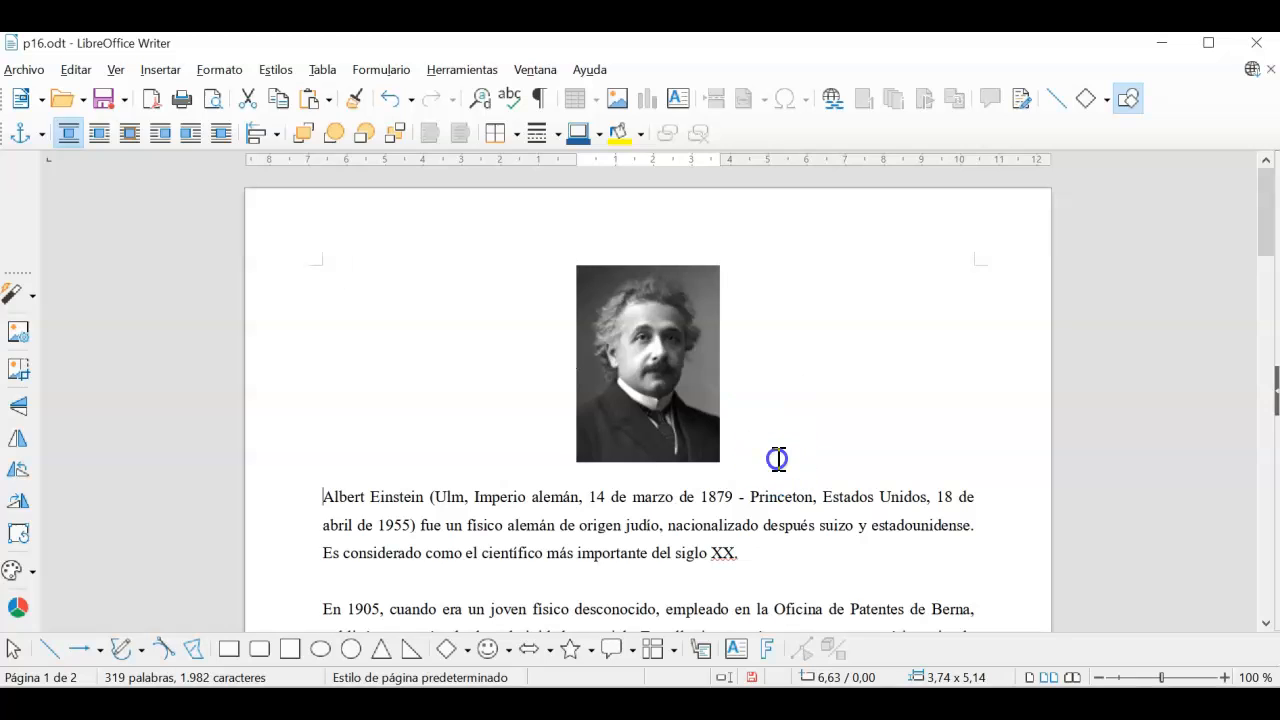
pyautogui.click(779, 459)
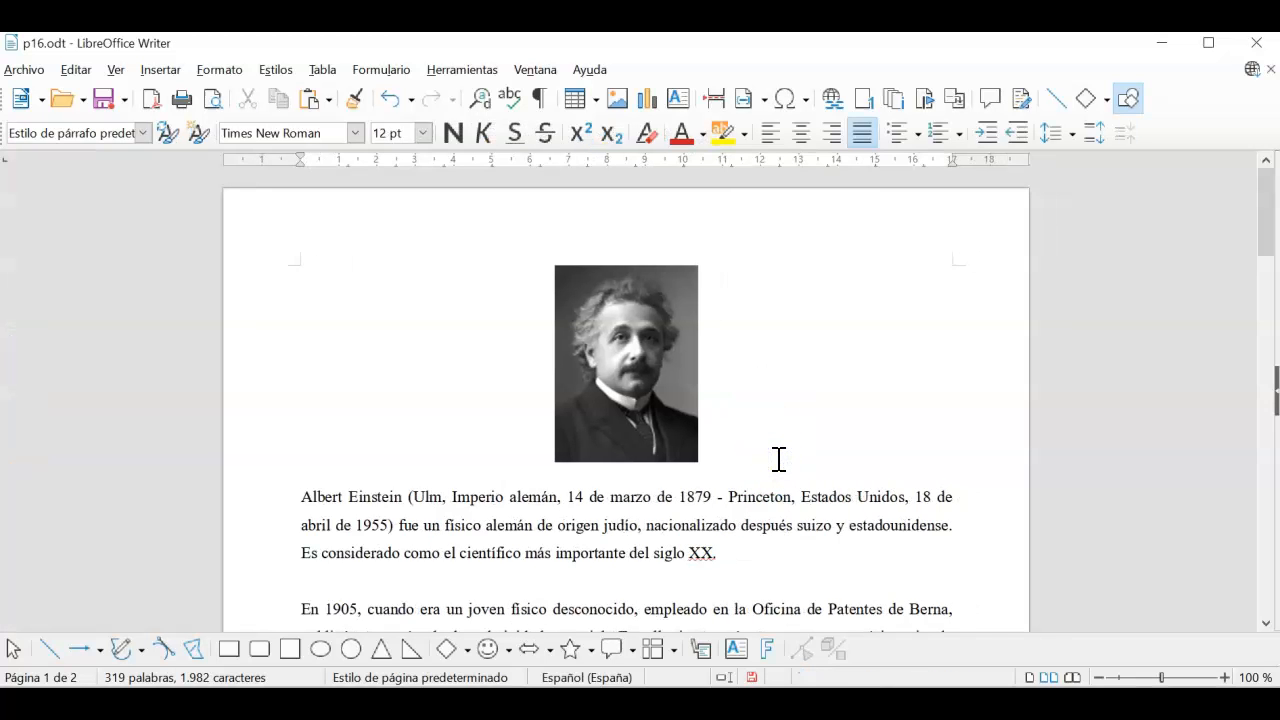
# Step: Start saving the document as a new file and choose the writer folder inside Documentos
pyautogui.scroll(-15, 779, 459)
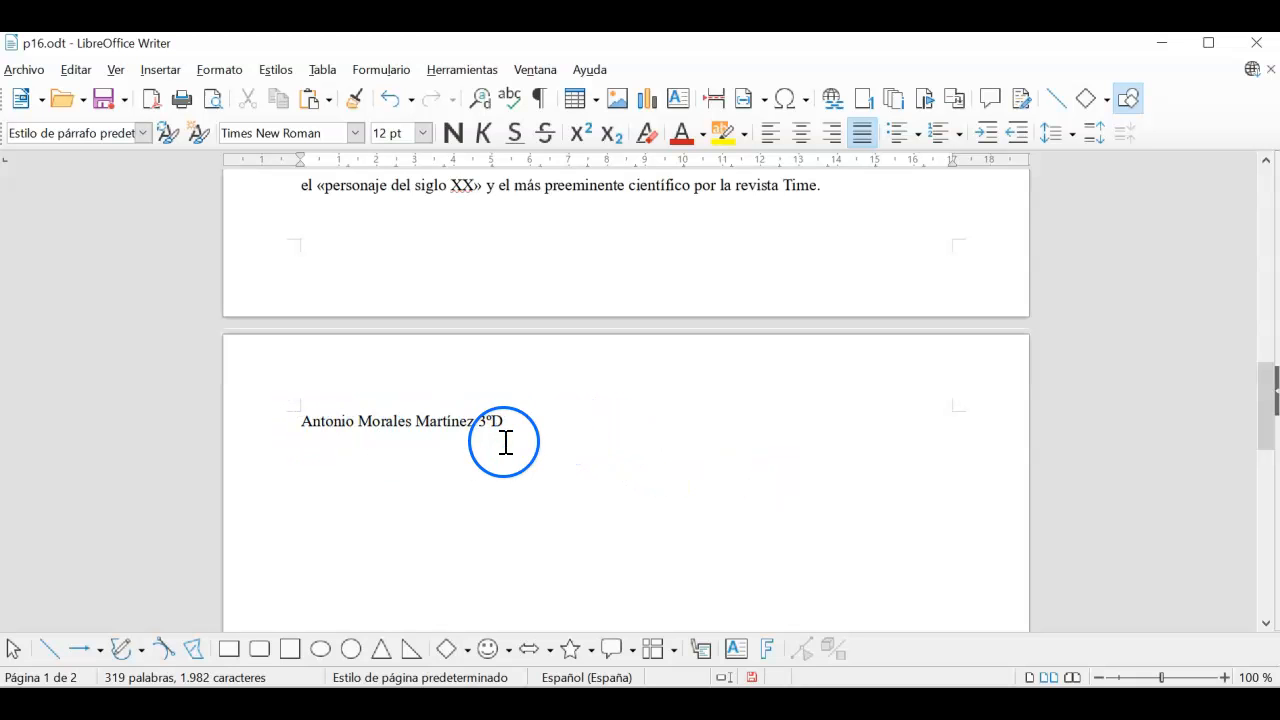
pyautogui.scroll(15, 467, 442)
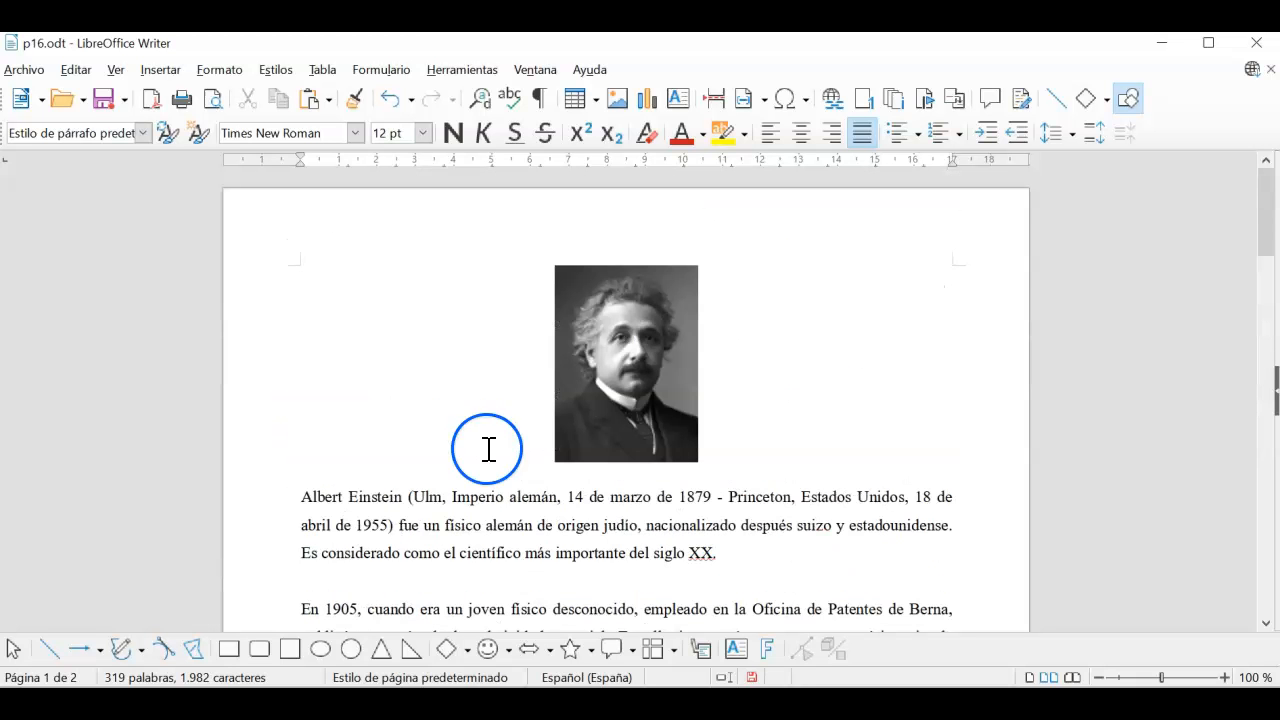
pyautogui.click(22, 70)
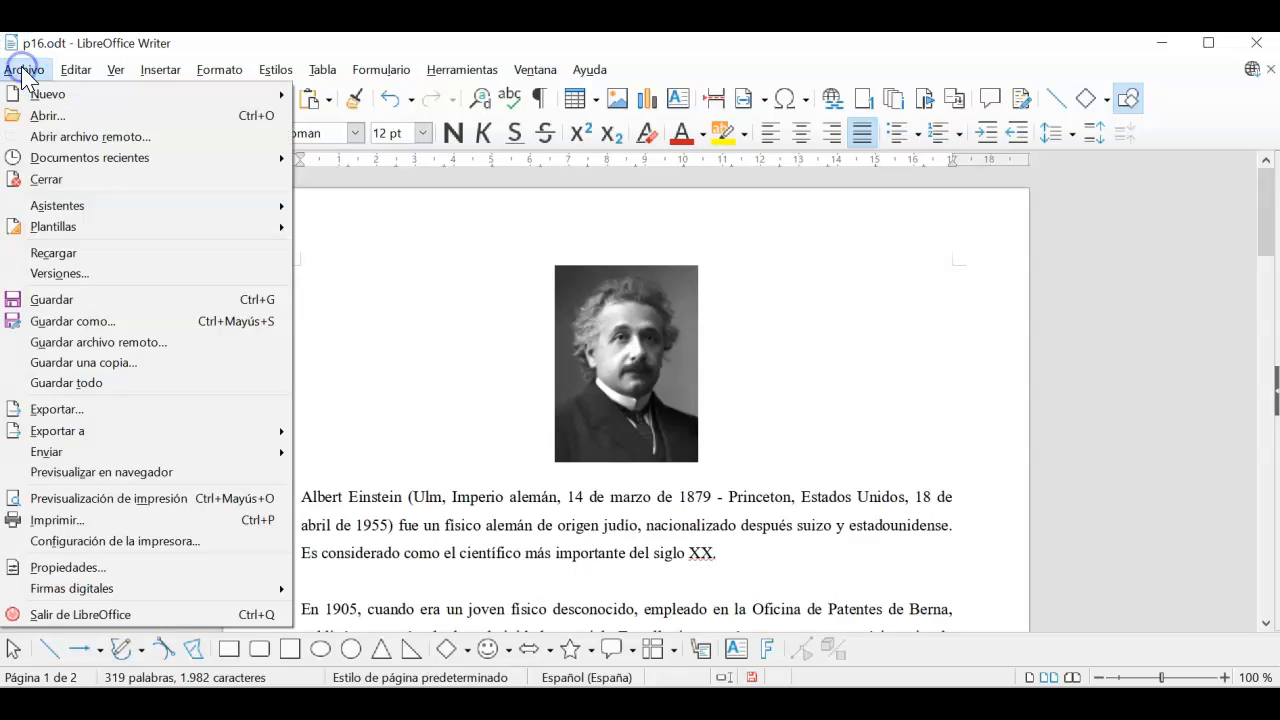
pyautogui.click(87, 322)
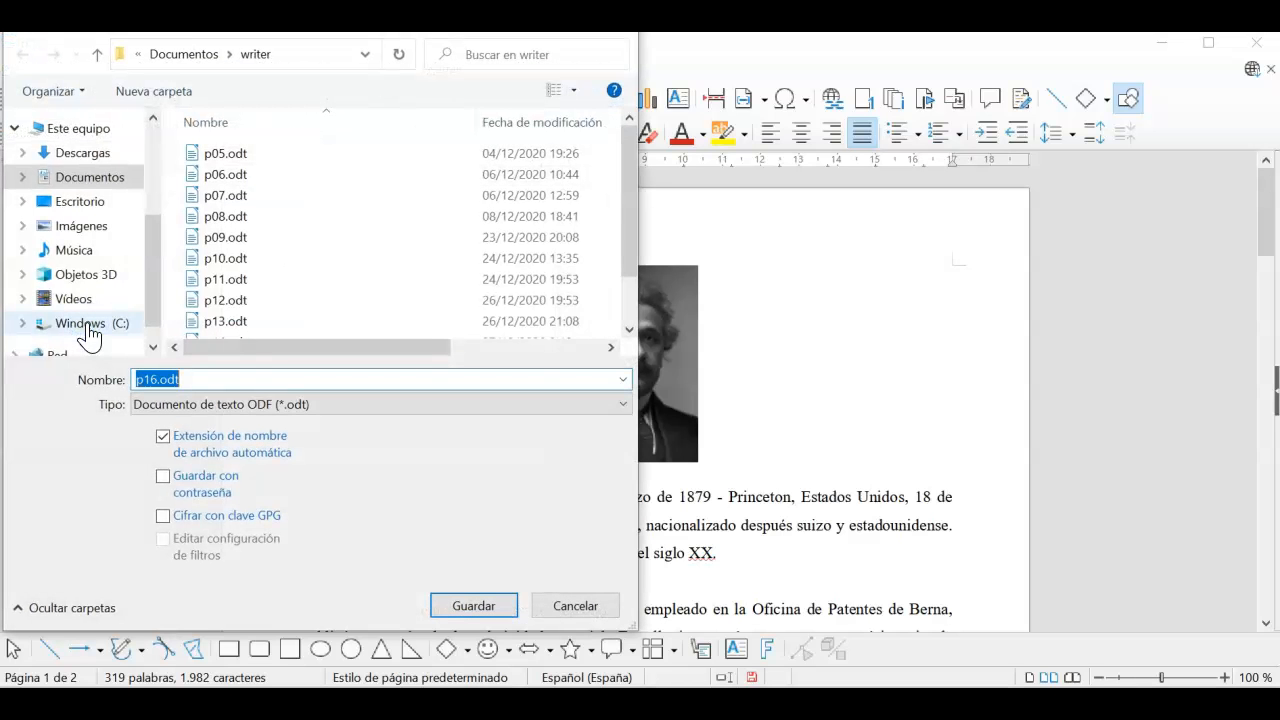
pyautogui.click(90, 177)
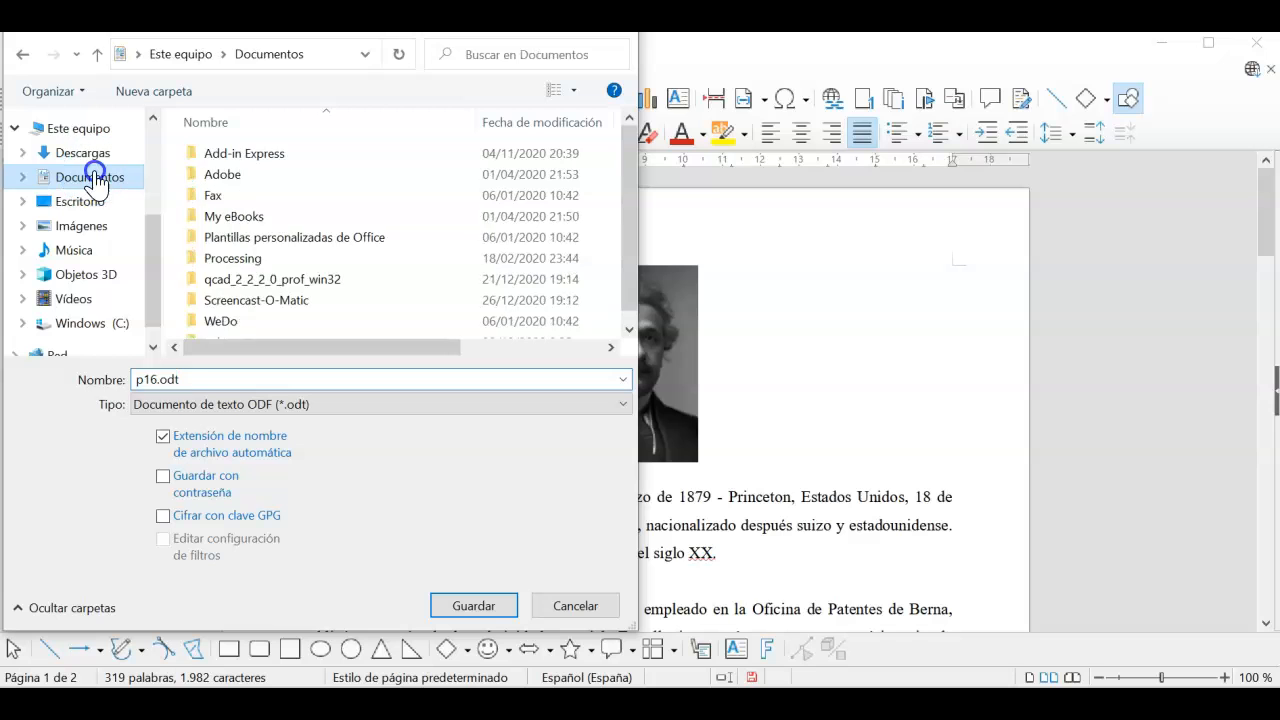
pyautogui.scroll(-1, 330, 260)
pyautogui.doubleClick(220, 328)
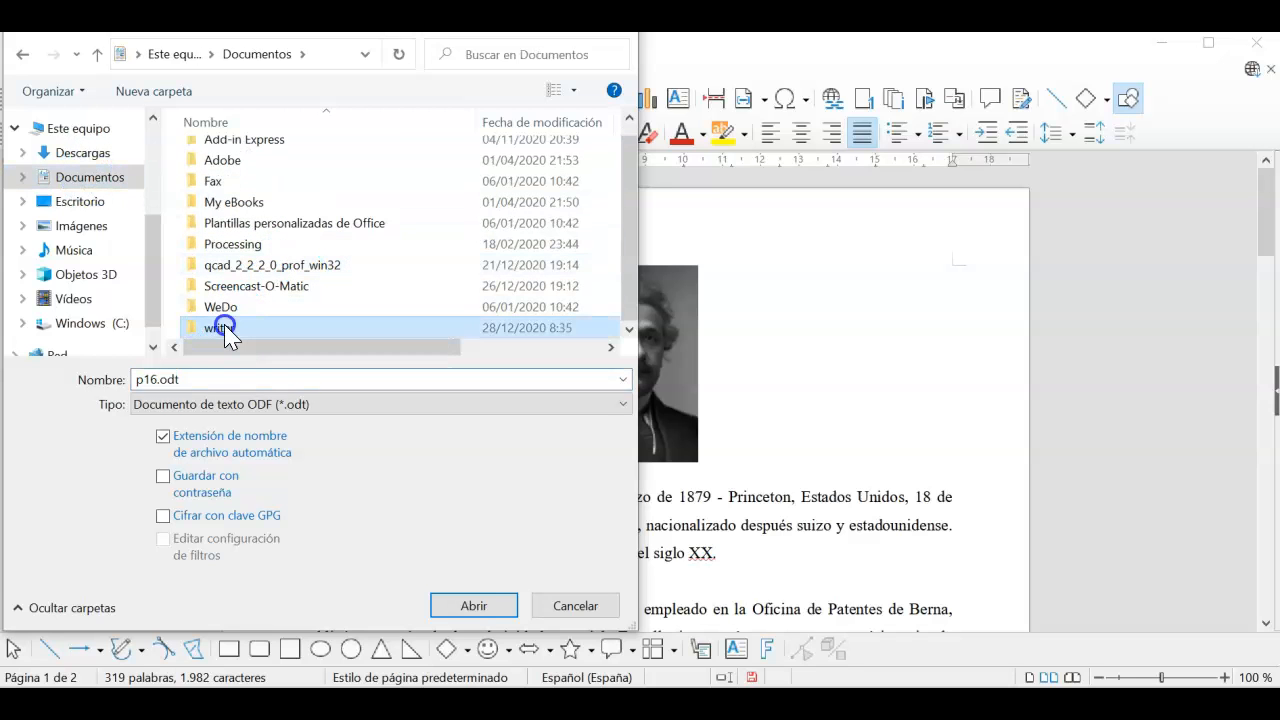
# Step: Name the new copy p17.odt and save it as an ODF text document
pyautogui.scroll(-2, 309, 274)
pyautogui.click(159, 379)
pyautogui.click(157, 380)
pyautogui.press('BackSpace')
pyautogui.write('7')
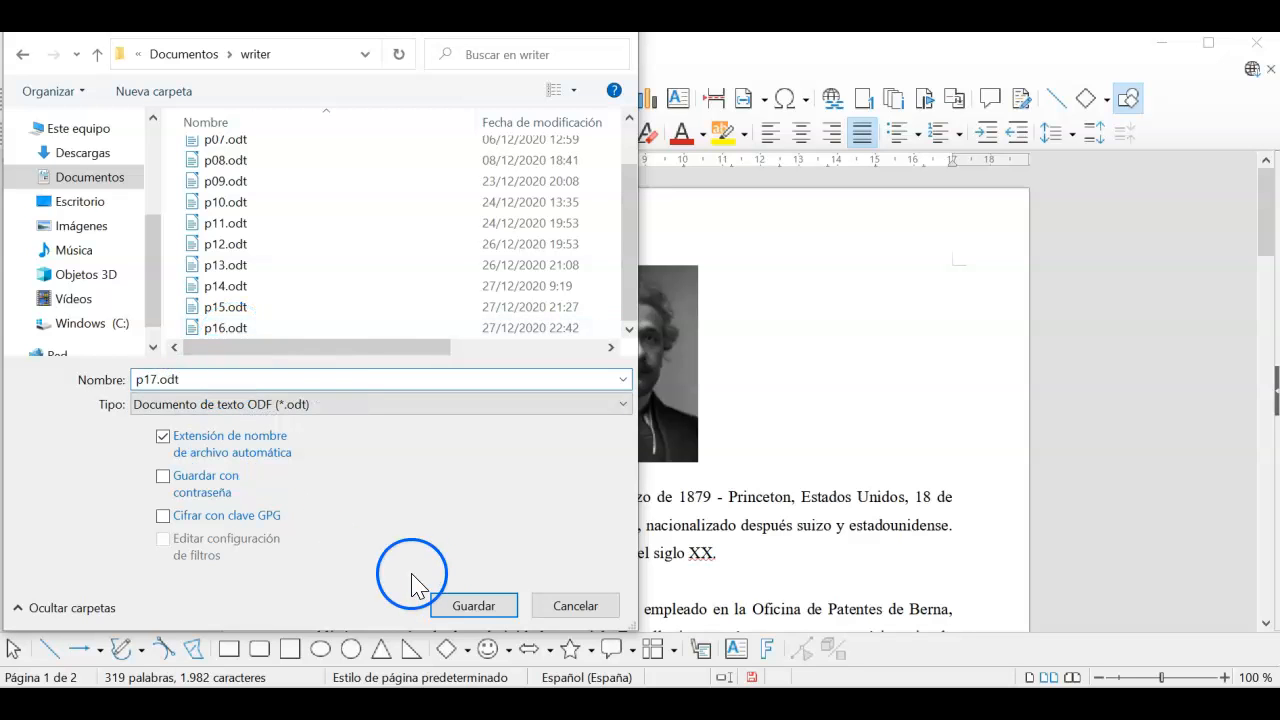
pyautogui.click(484, 606)
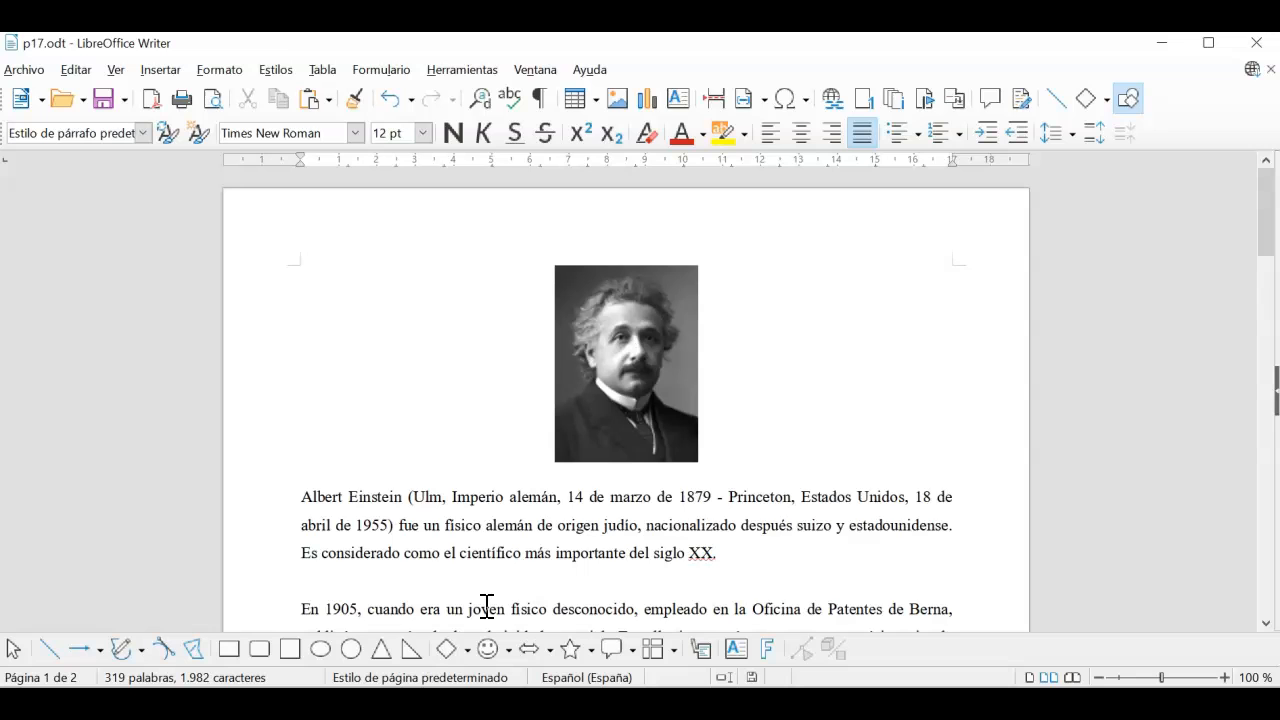